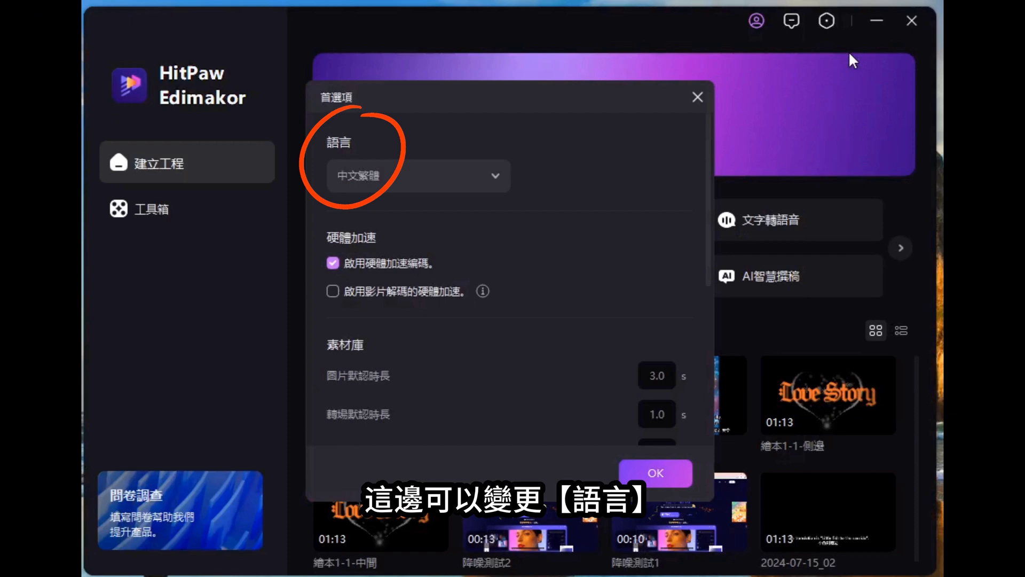
Open the 首選項 Preferences window and scroll through its settings.
left_click(502, 174)
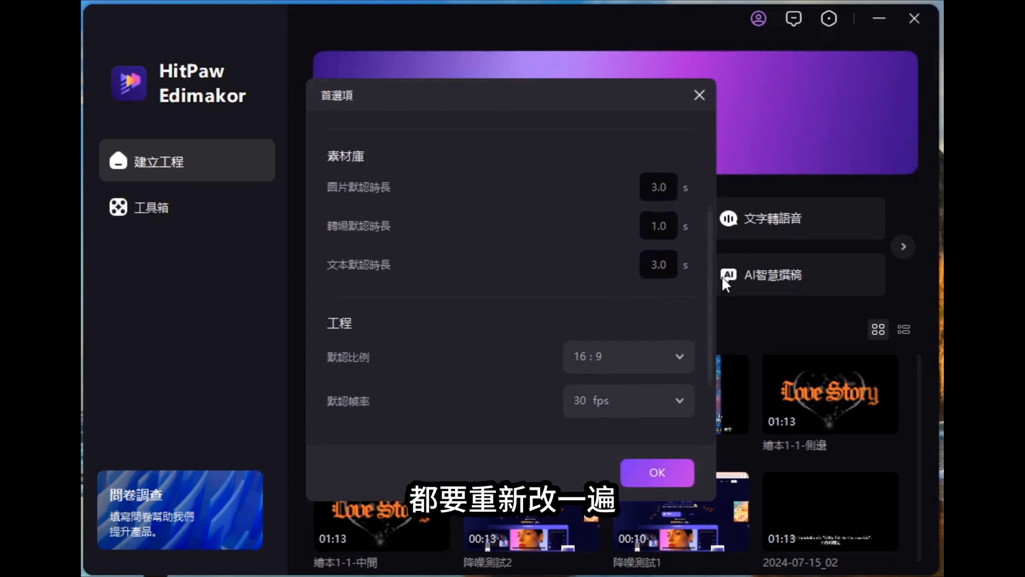
scroll(706, 363, "down", 3)
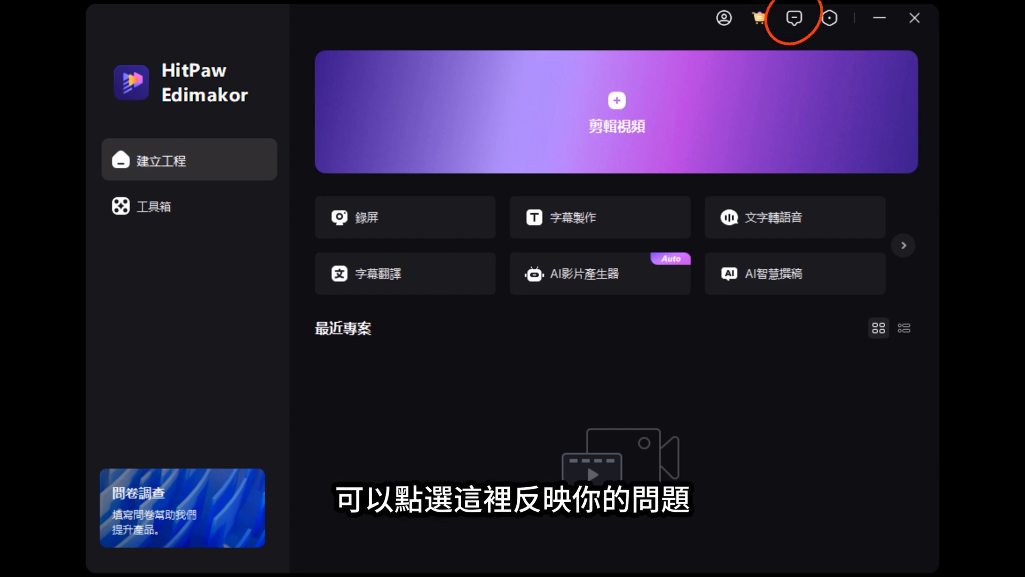
Open the feedback form, view the second page of quick tools, then scroll through the full 工具箱.
left_click(794, 18)
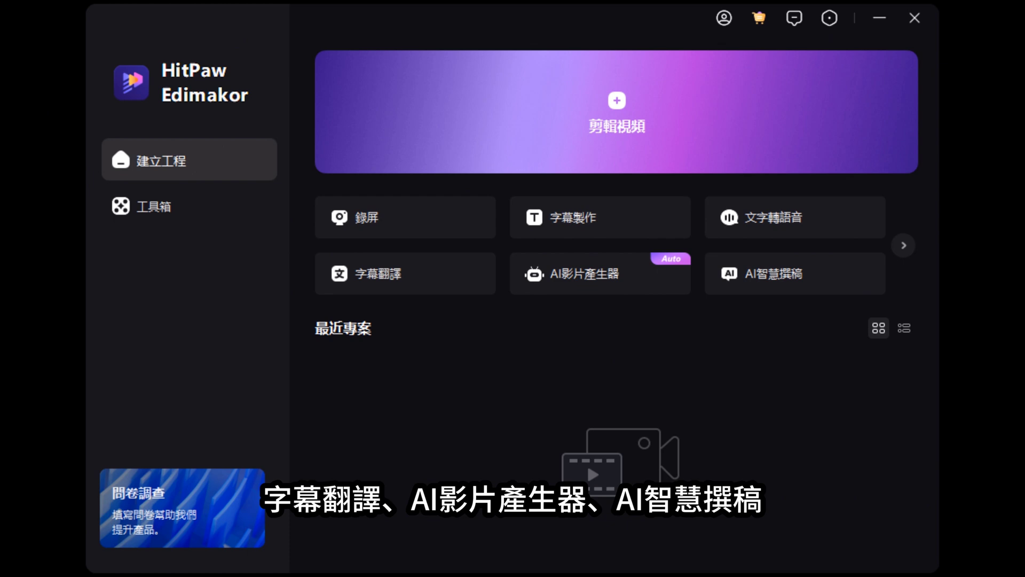
left_click(903, 245)
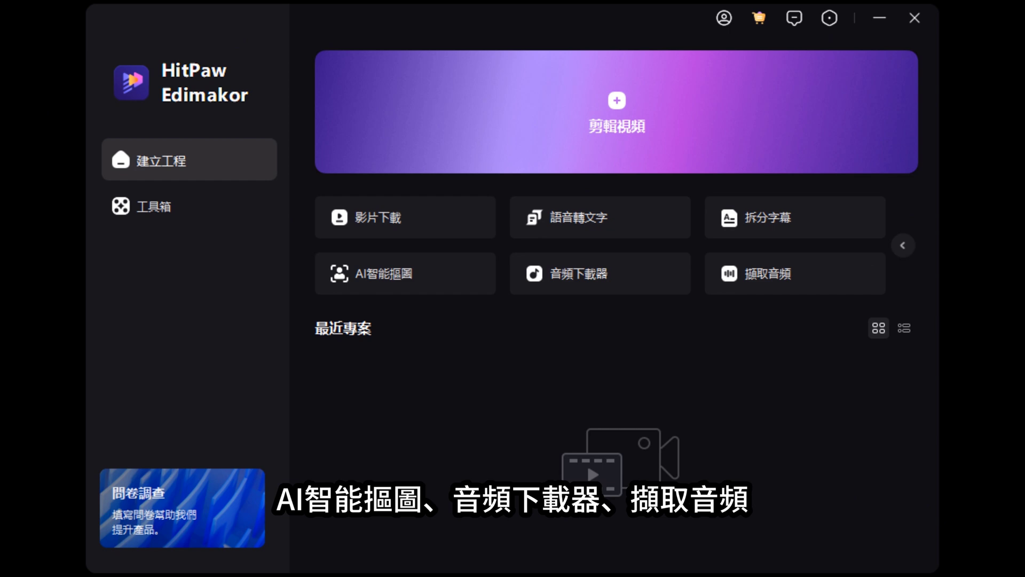
left_click(154, 206)
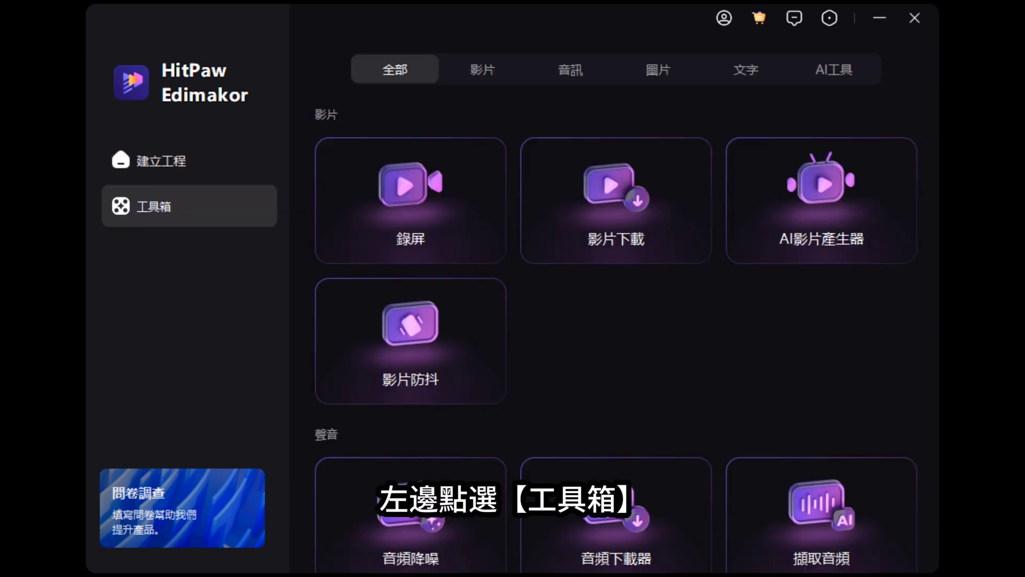
scroll(614, 321, "down", 4)
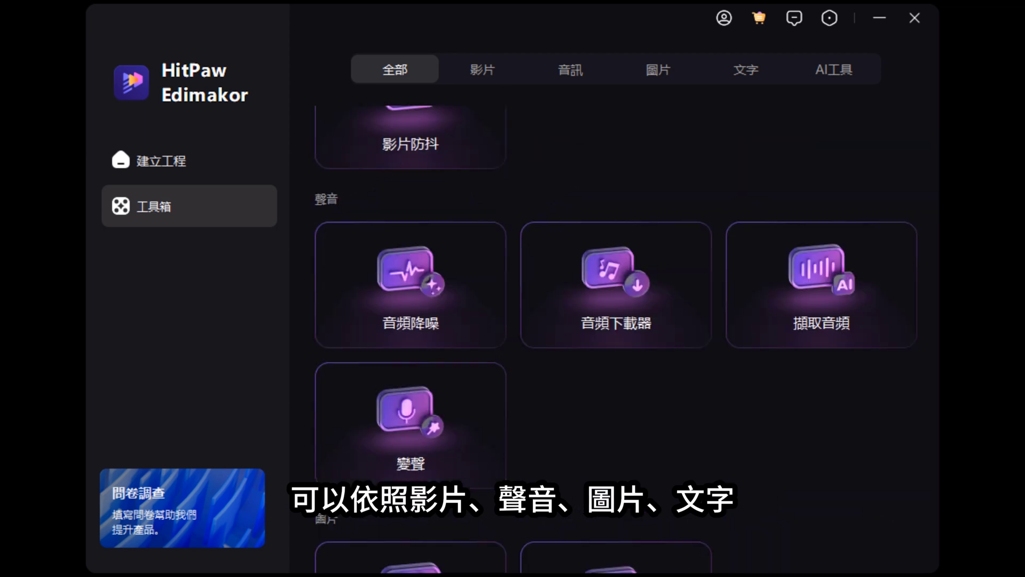
scroll(614, 320, "down", 6)
scroll(614, 321, "down", 2)
scroll(614, 321, "down", 5)
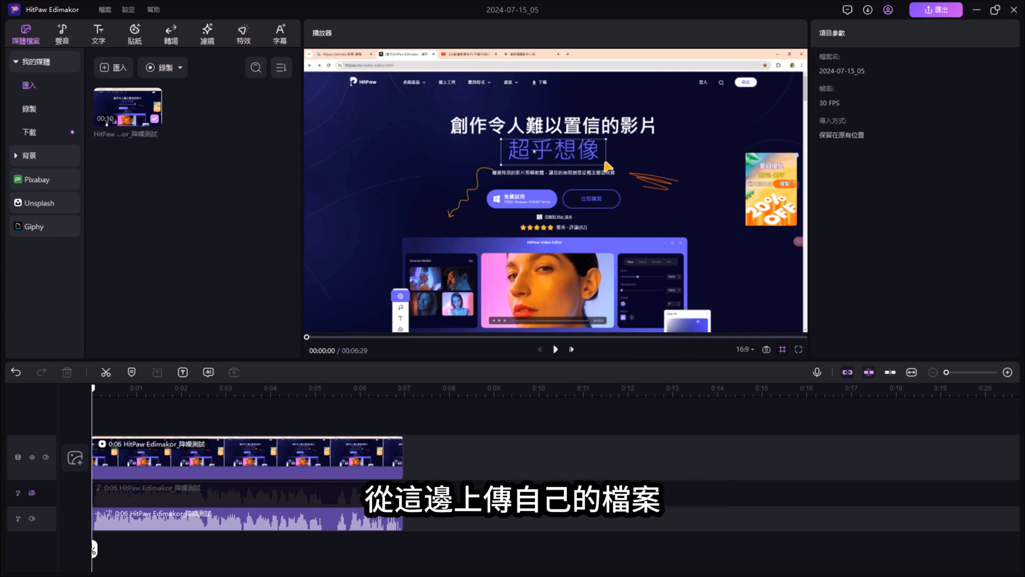
View the 錄製 recording options and paste a video link into the 下載 panel.
left_click(29, 109)
left_click(29, 132)
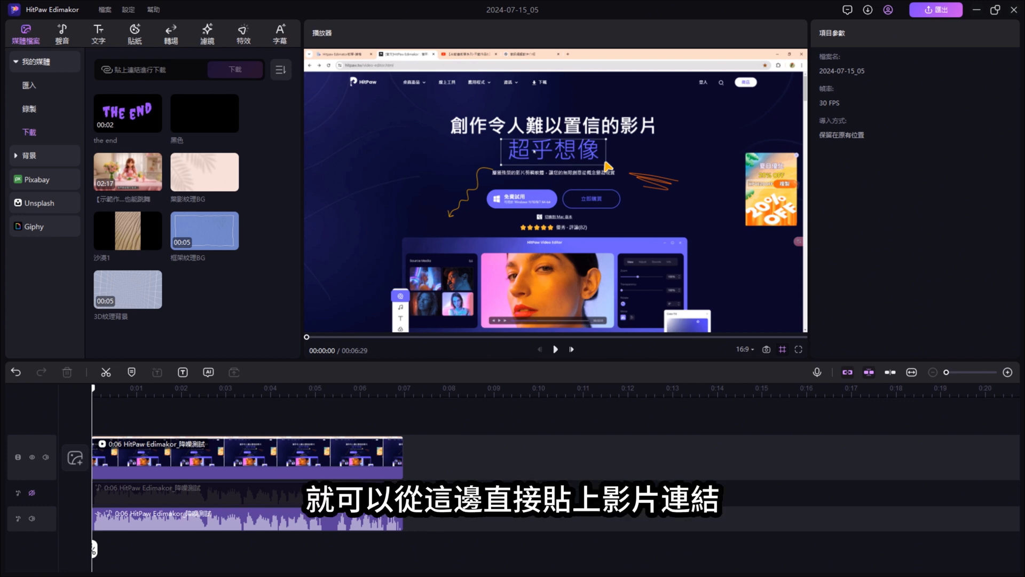
key("ctrl+v")
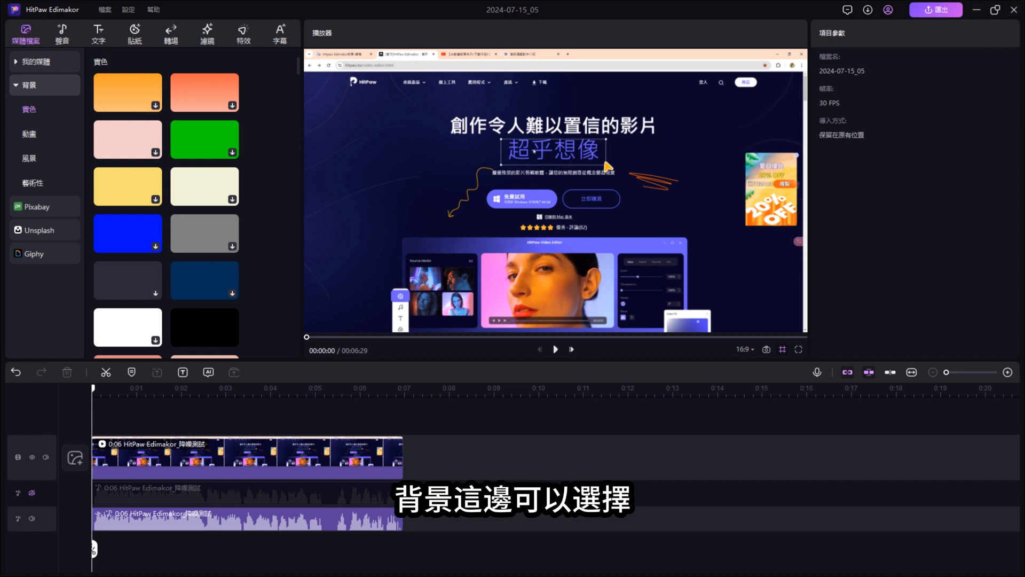
Browse animated, landscape and artistic backgrounds, Pixabay, Unsplash and Giphy media, then the 聲音 library.
left_click(30, 134)
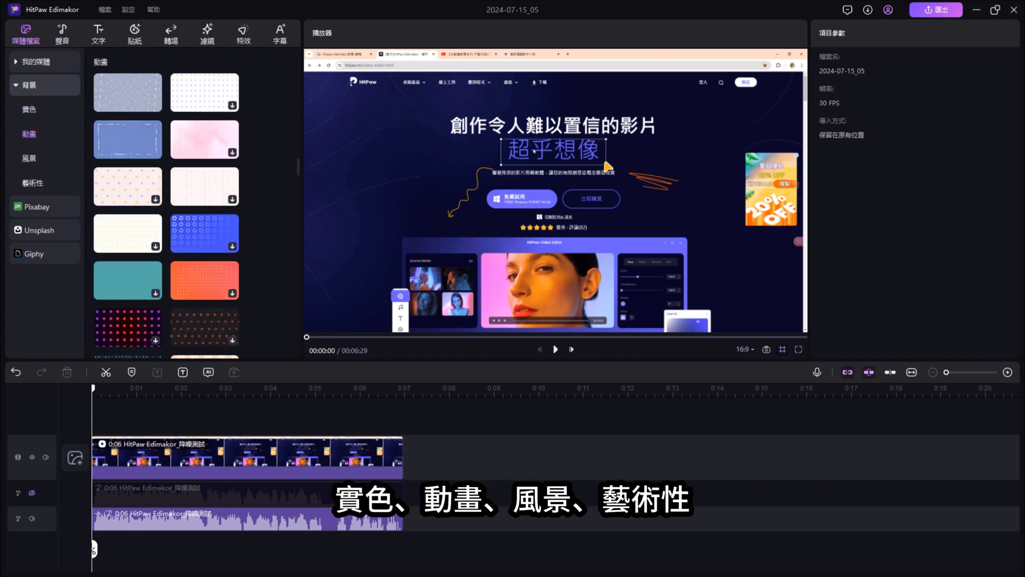
left_click(30, 158)
left_click(32, 182)
left_click(37, 207)
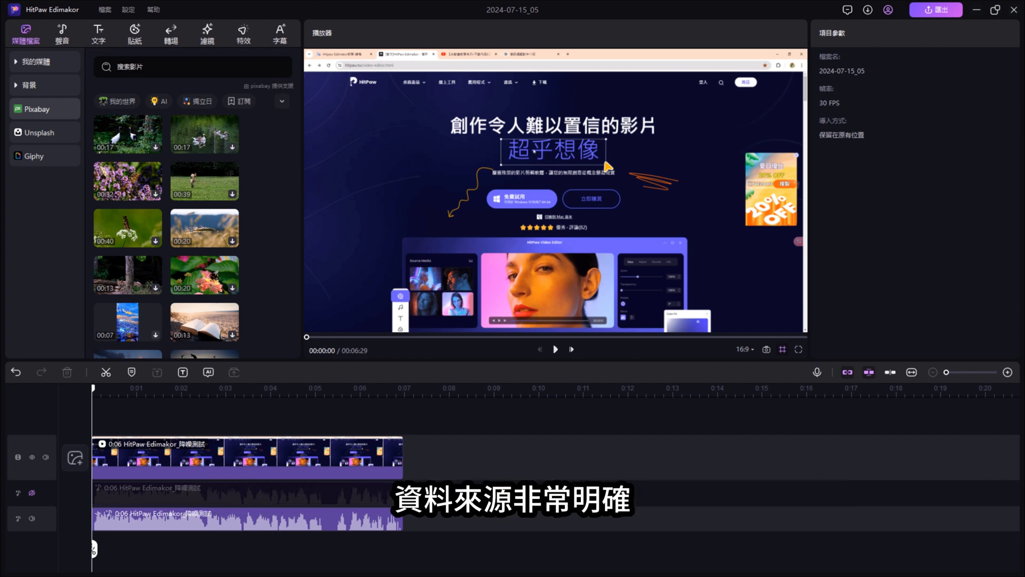
left_click(39, 132)
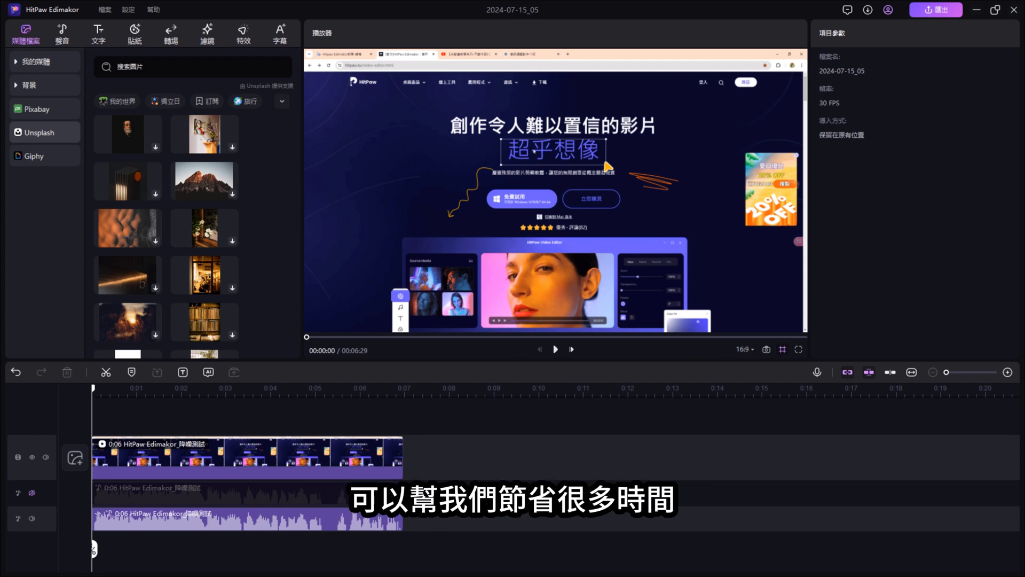
left_click(34, 156)
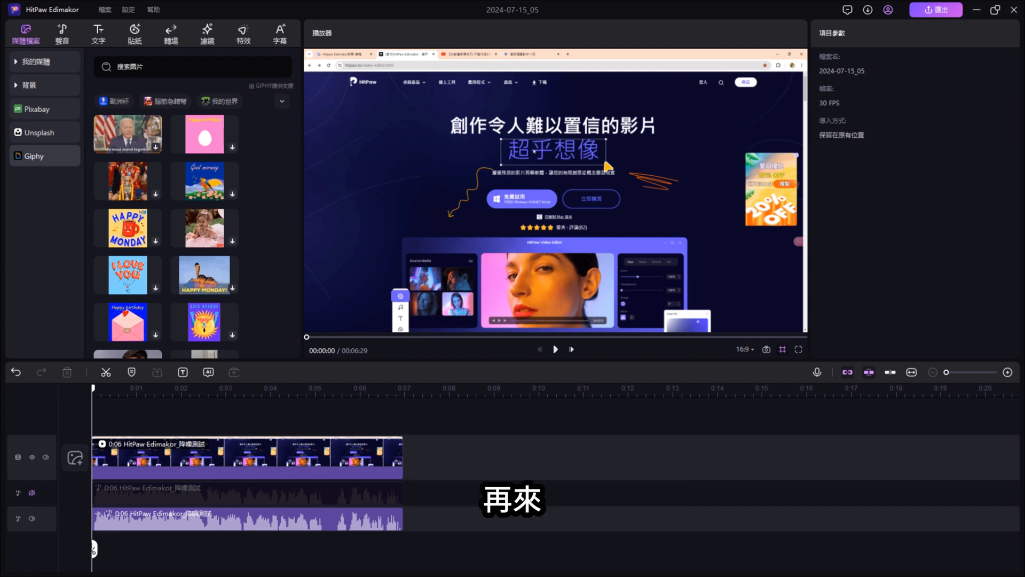
left_click(62, 33)
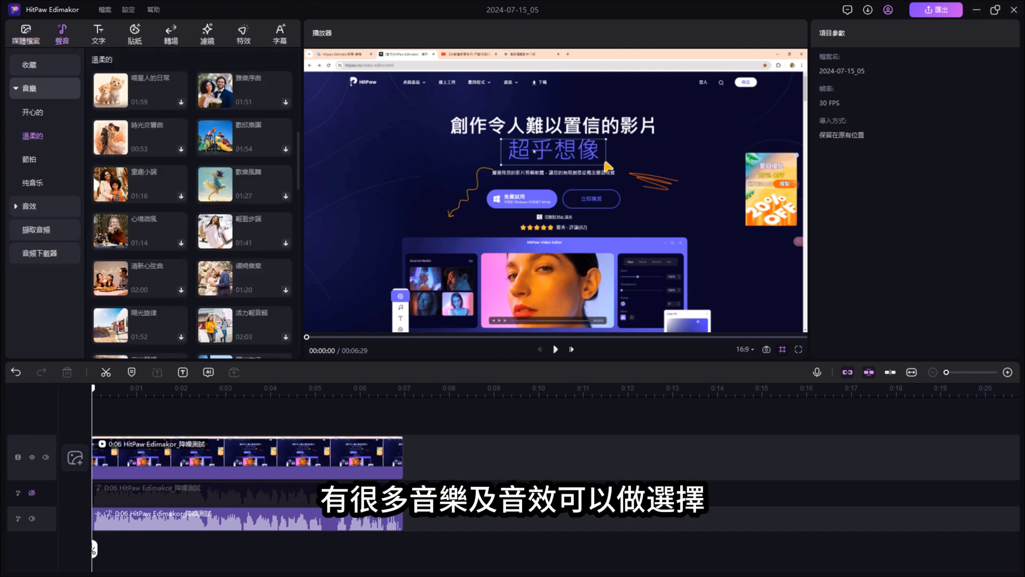
Browse the 自然 nature sound effects, the 擷取音頻 audio extraction and the 音頻下載器 downloader.
left_click(30, 206)
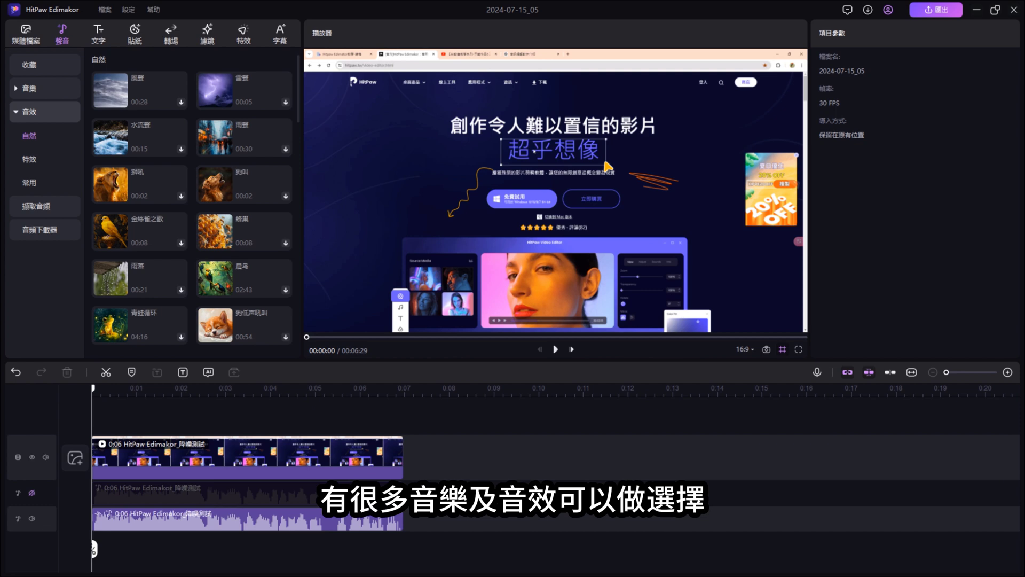
left_click(35, 206)
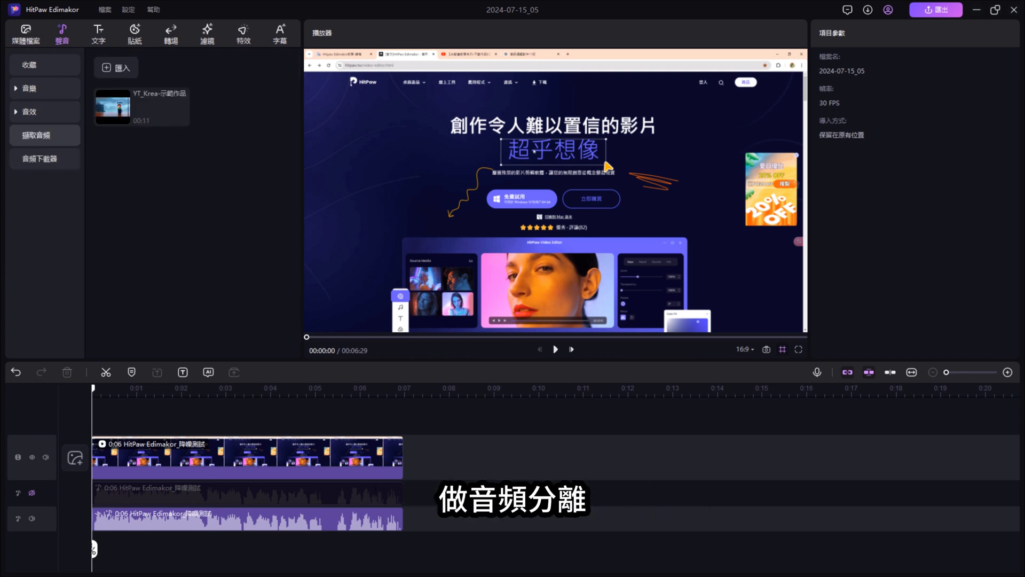
left_click(39, 159)
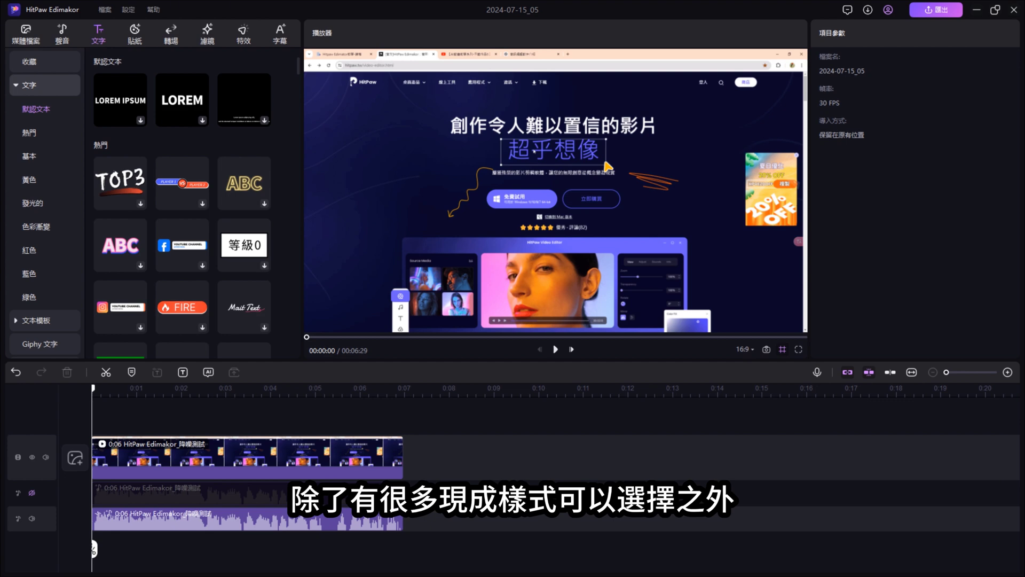
Show the title text templates and open AI智慧撰稿, choosing its language and word count.
left_click(35, 319)
type("the end")
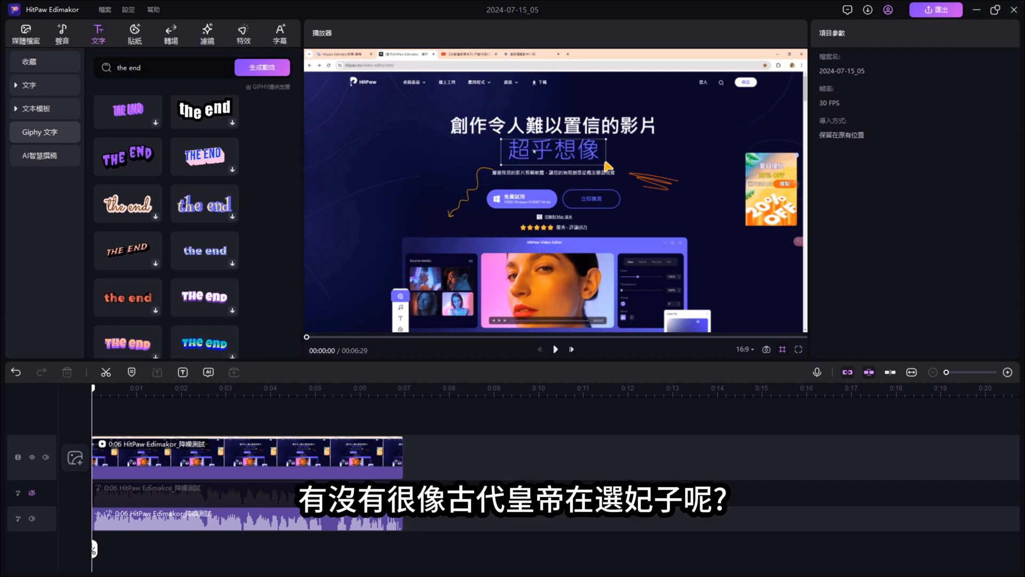
left_click(45, 155)
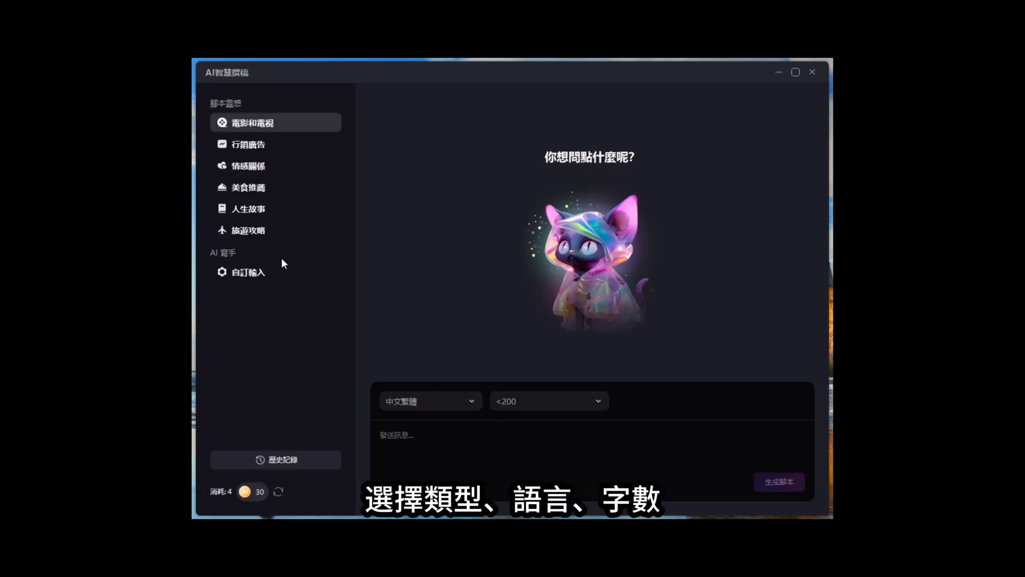
left_click(430, 401)
left_click(549, 401)
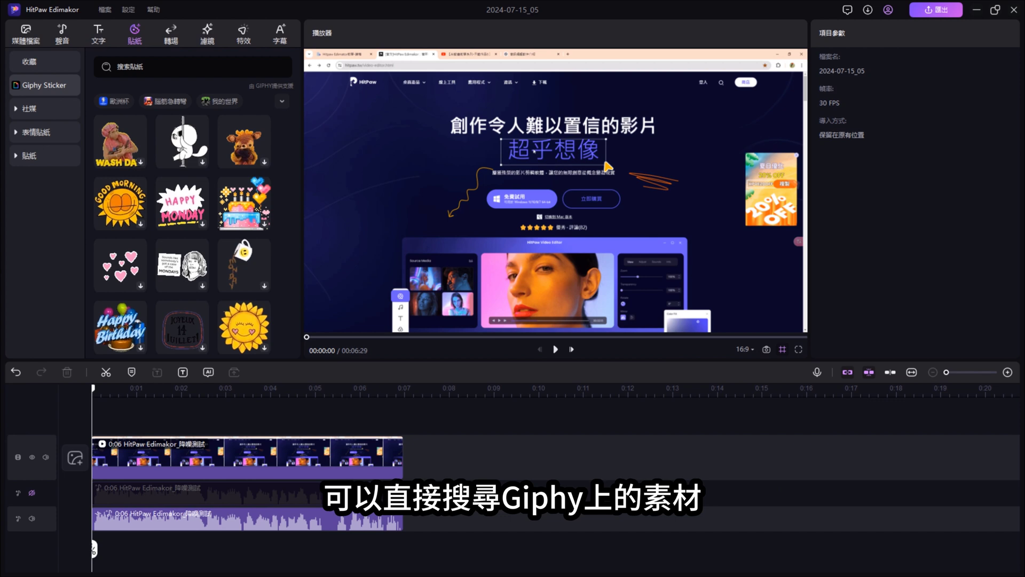
Browse the 社媒 > 訂閱 social-media subscribe stickers and the 熱門 popular stickers.
left_click(29, 108)
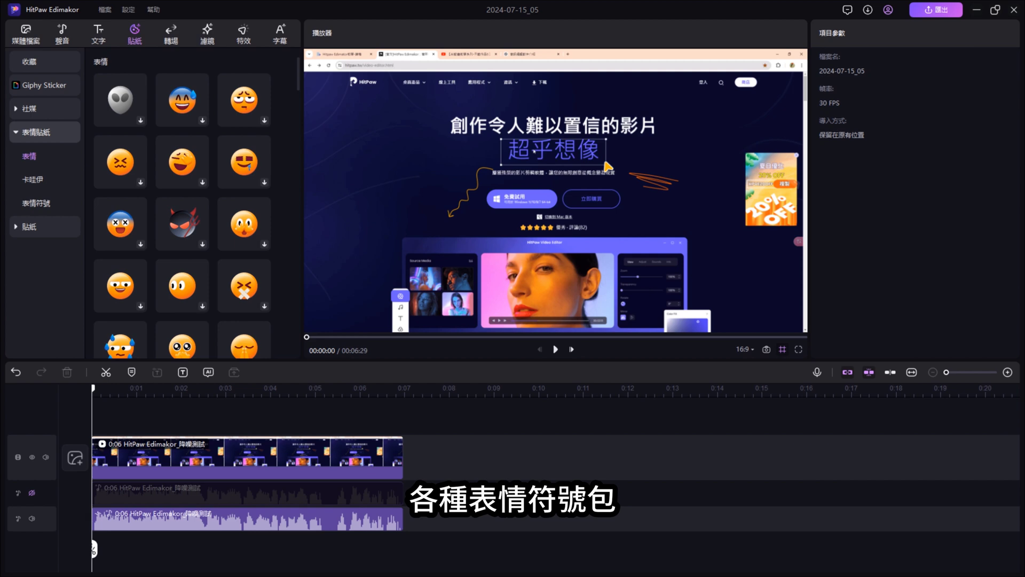
left_click(29, 226)
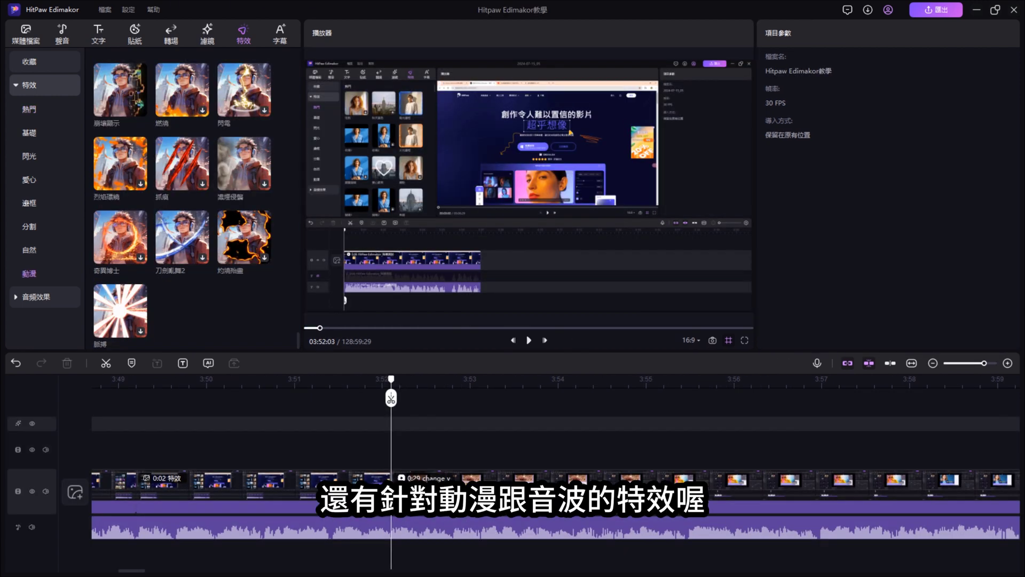
Show the 音頻效果 > 音波 audio waveform effects.
left_click(36, 296)
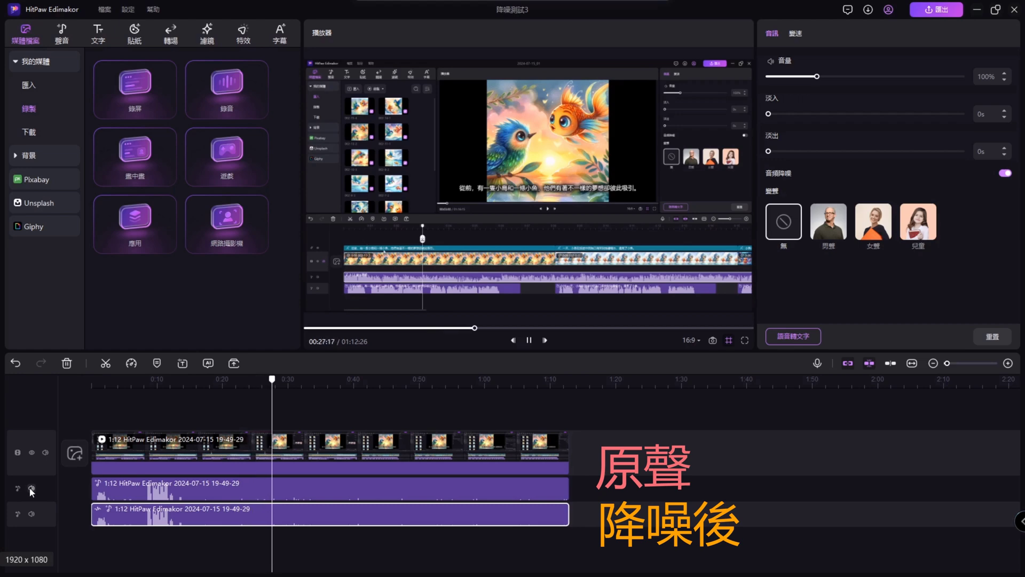
Mute the original-sound audio track to compare it against the denoised audio.
left_click(31, 488)
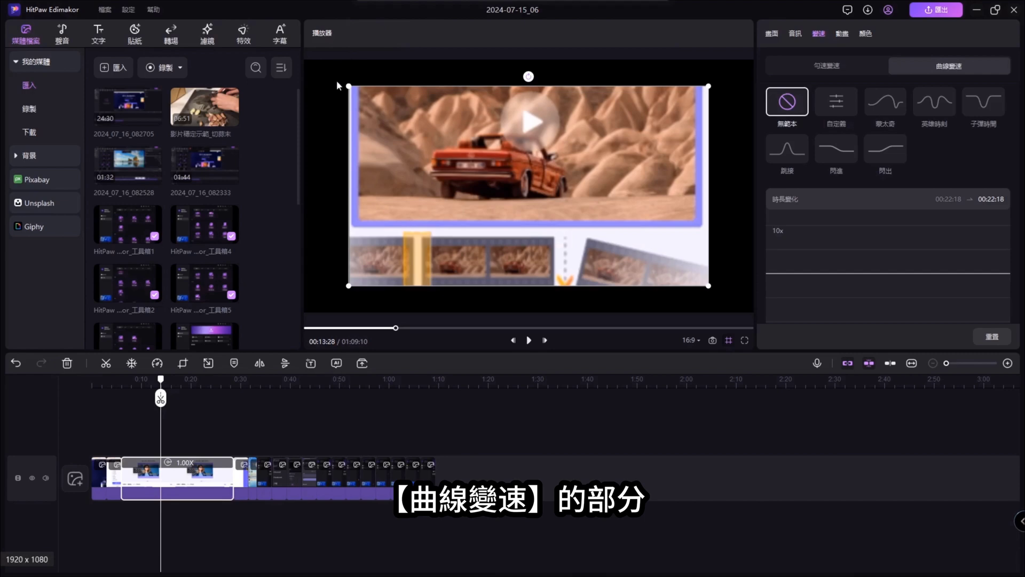
Give the clip a custom speed curve peaking near 8x, insert a freeze frame, then select the 0:24 clip.
left_click(829, 110)
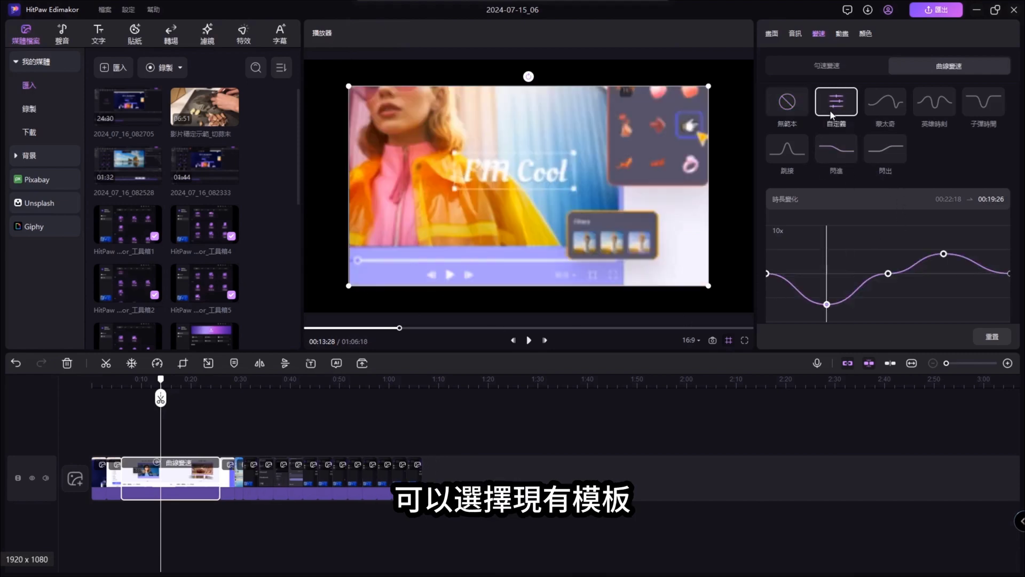
left_click_drag(827, 286, 825, 235)
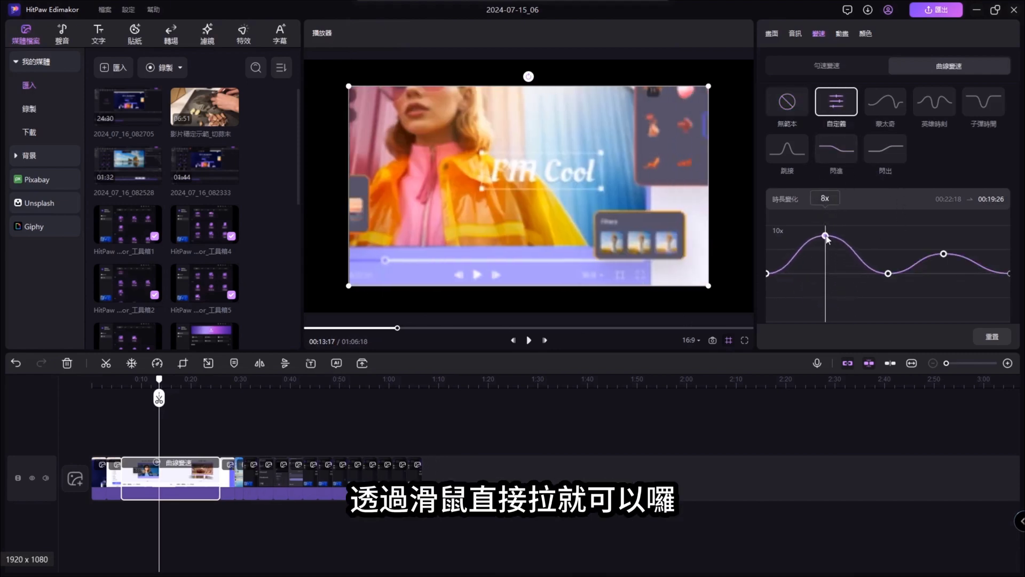
left_click_drag(888, 274, 891, 316)
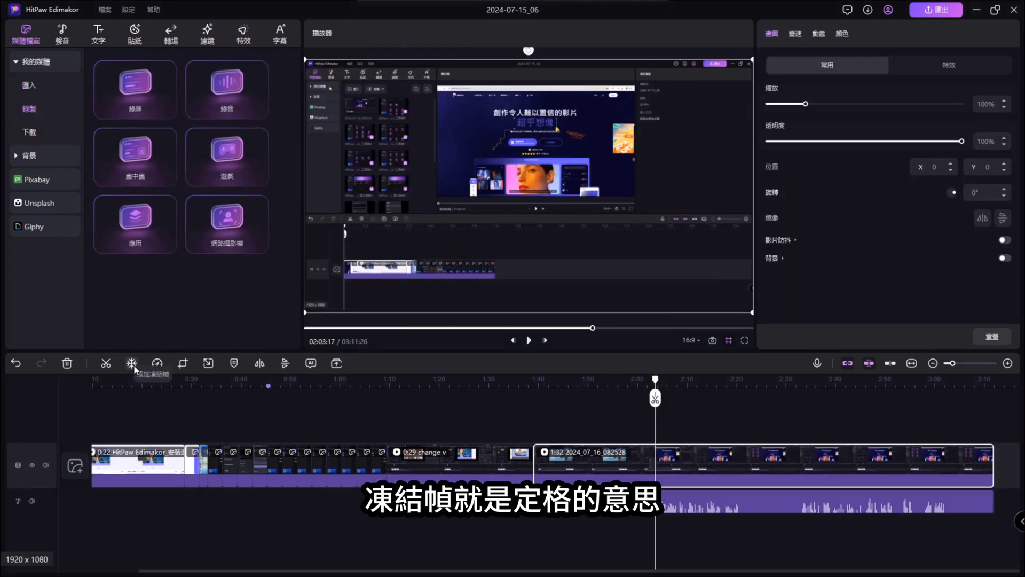
left_click(132, 364)
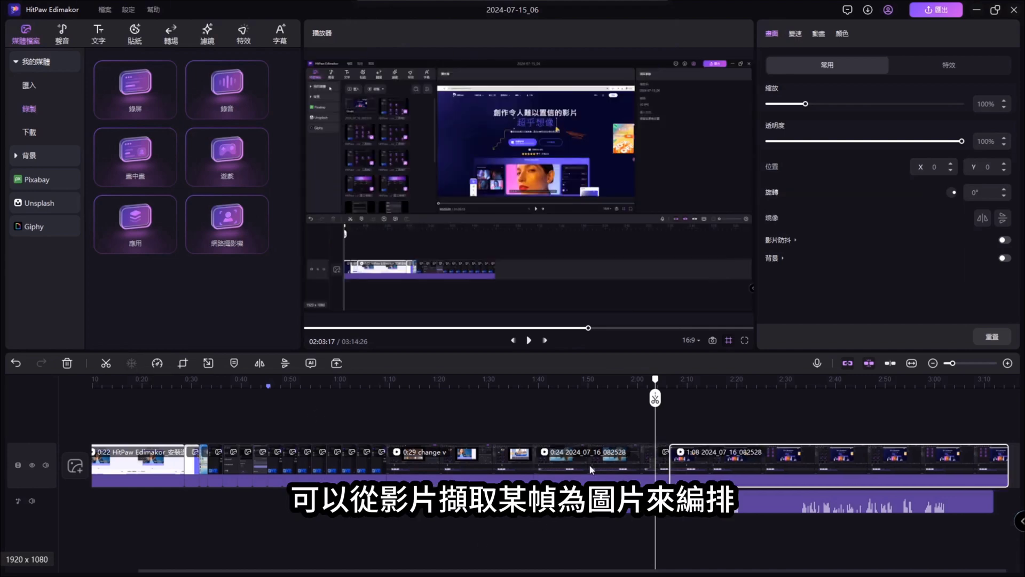
left_click(592, 470)
Open the clip's Crop window, viewing its aspect ratio options and the Move & Zoom settings.
left_click(183, 363)
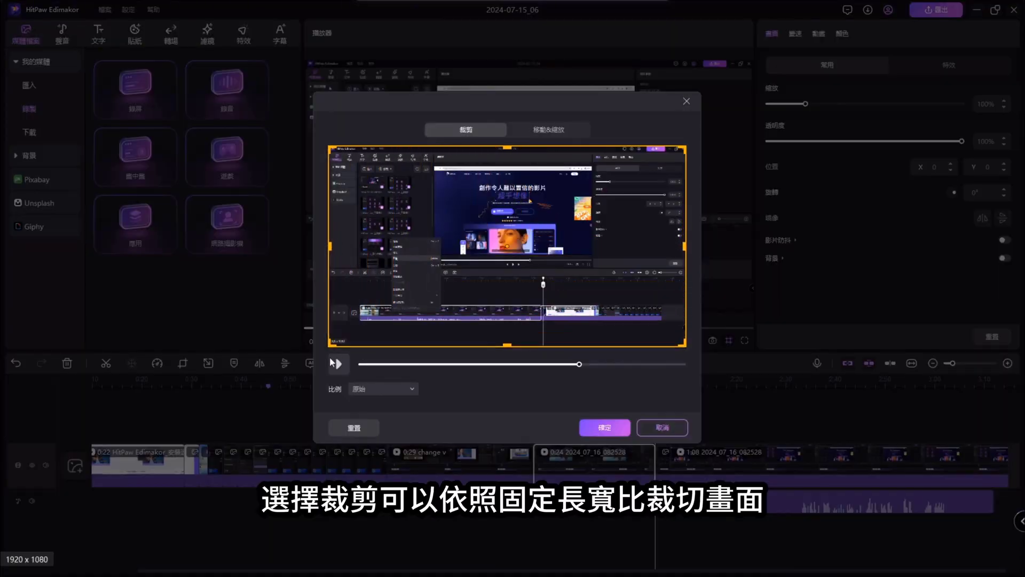
left_click(394, 389)
left_click(575, 132)
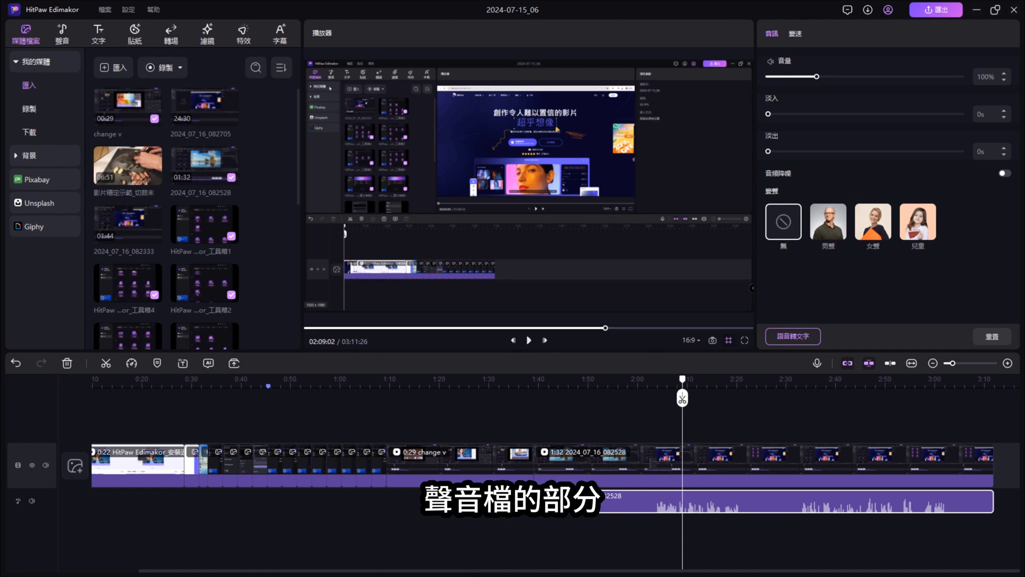
Show the Speed settings for the selected audio clip.
left_click(795, 33)
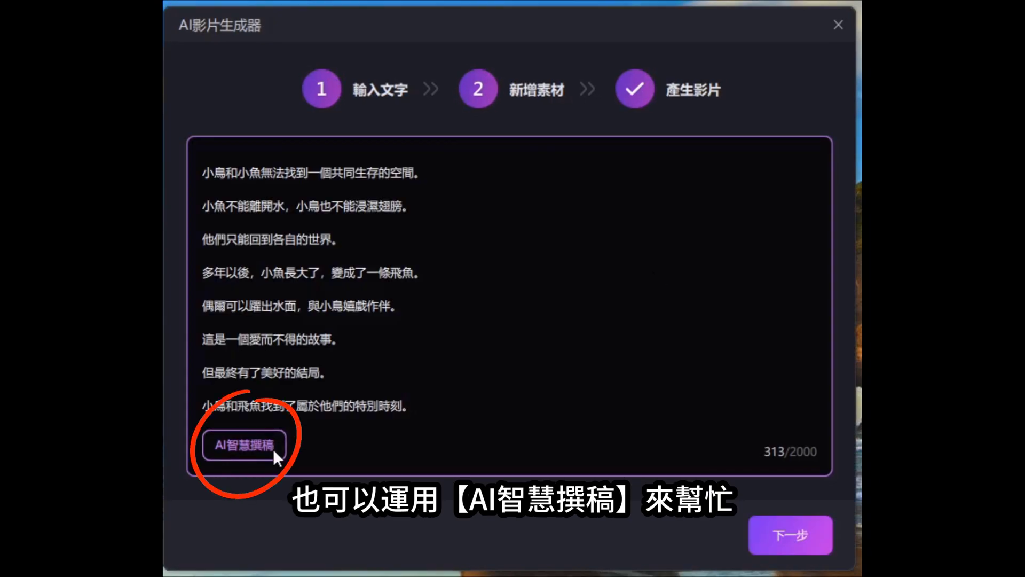
Use AI Smart Writing, attach a picture to the first story scene, edit the clip, and run Composite Preview.
left_click(273, 448)
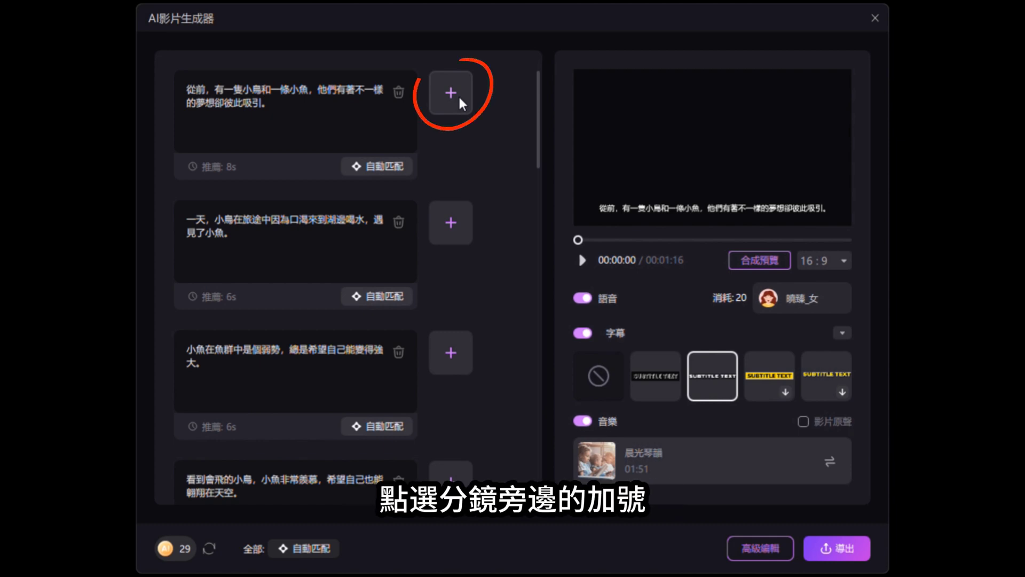
left_click(458, 94)
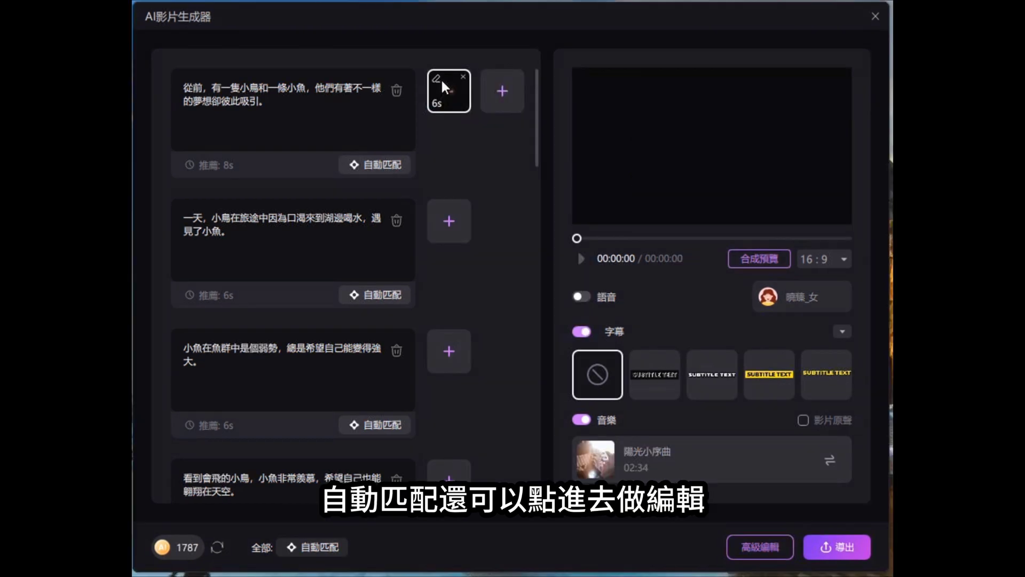
left_click(441, 80)
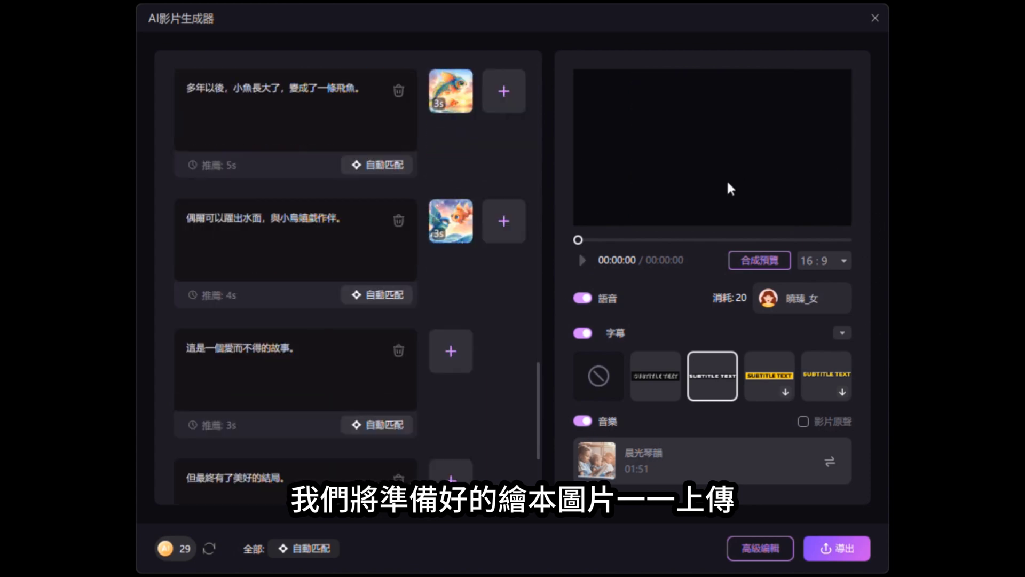
left_click(784, 265)
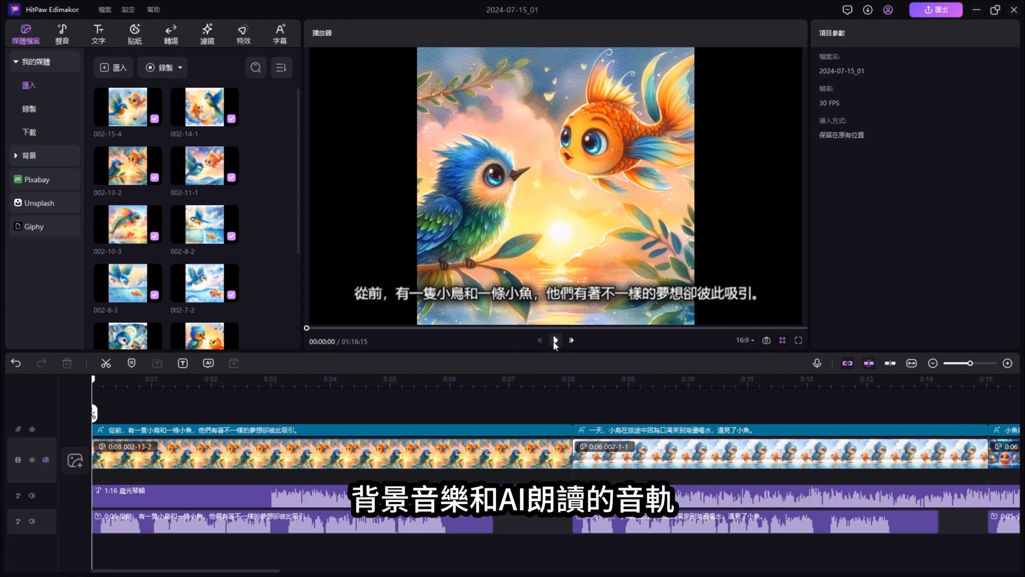
Split the music at 0:03, delete the silent first piece, and move the rest to 0:00.
left_click(555, 341)
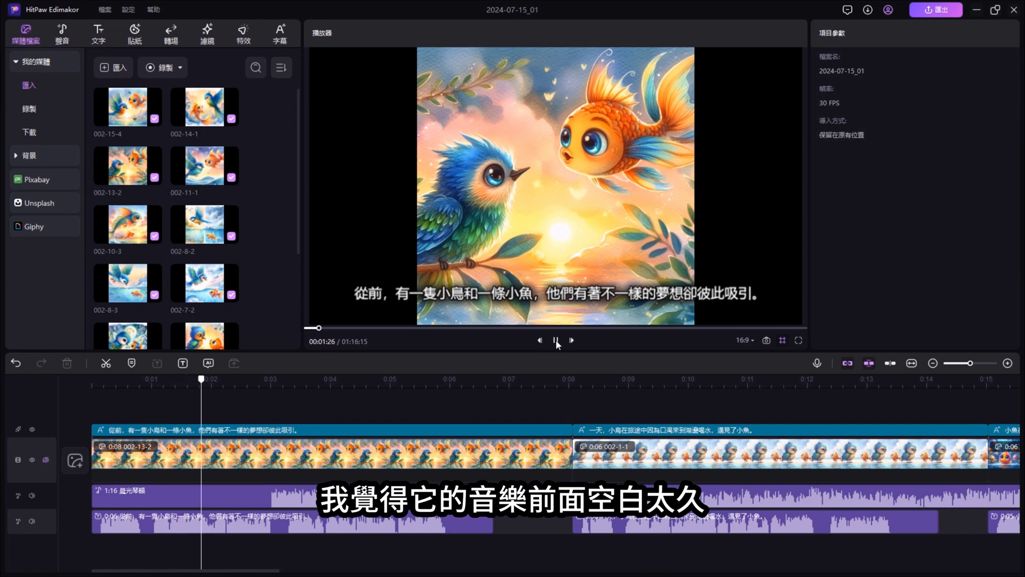
left_click(558, 341)
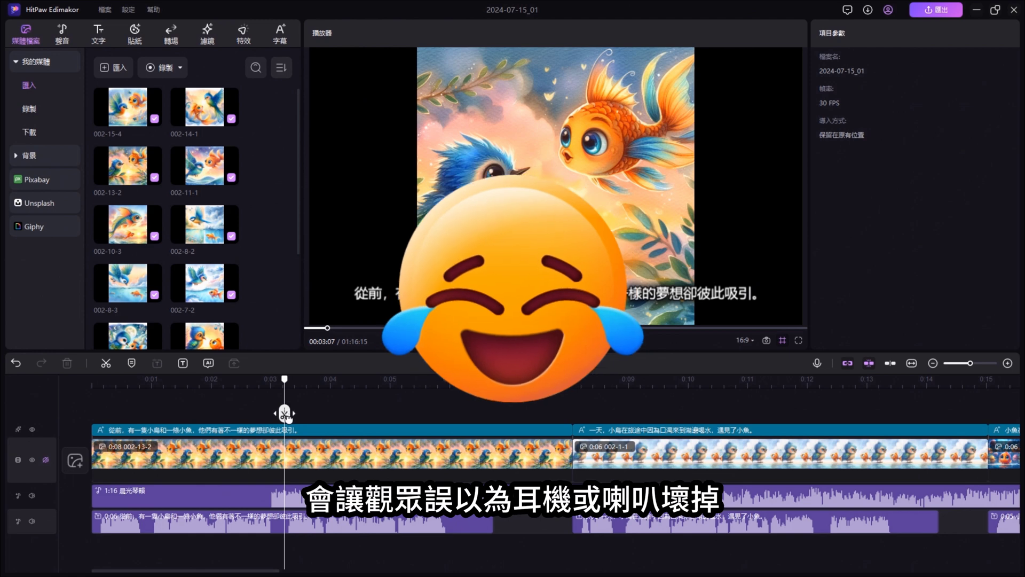
left_click_drag(284, 413, 271, 409)
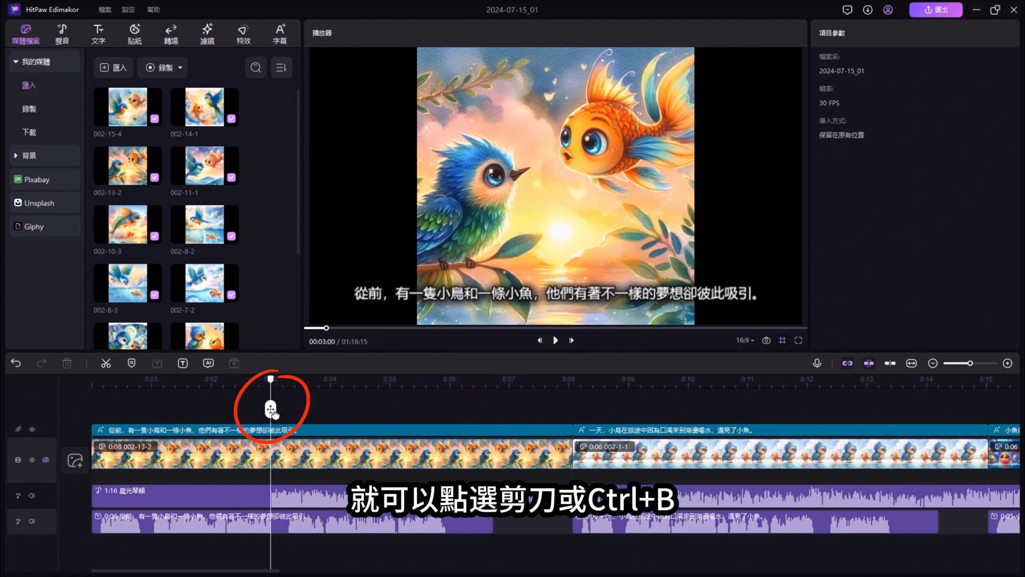
left_click(302, 496)
key("ctrl+b")
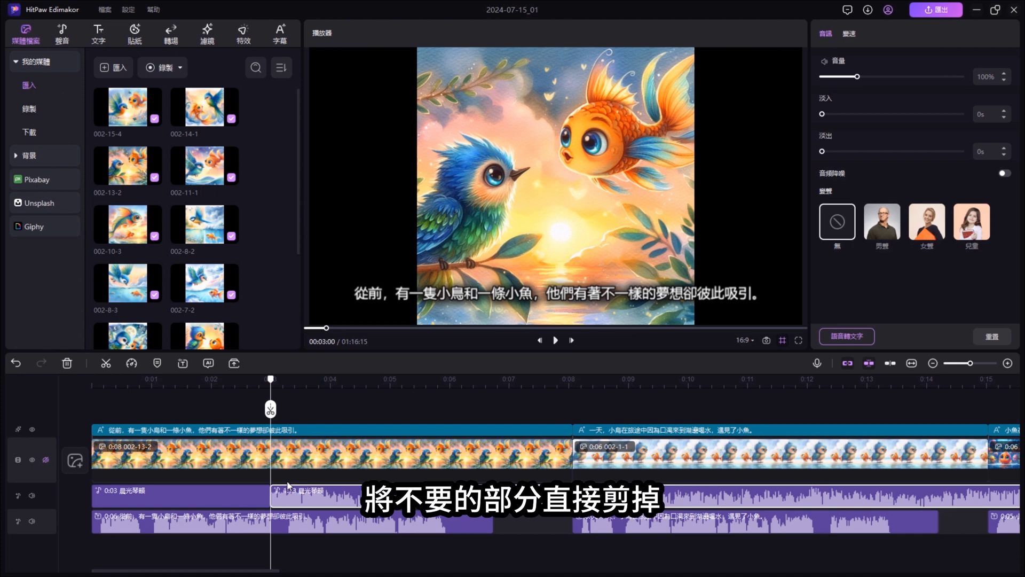
key("Delete")
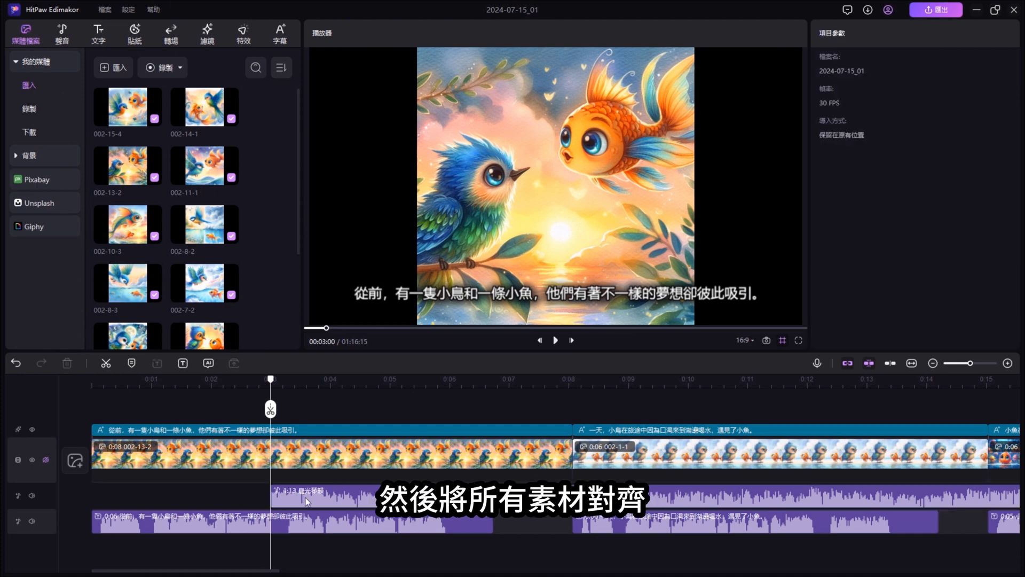
mouse_move(293, 499)
left_mouse_down()
mouse_move(114, 506)
mouse_move(109, 495)
left_mouse_up()
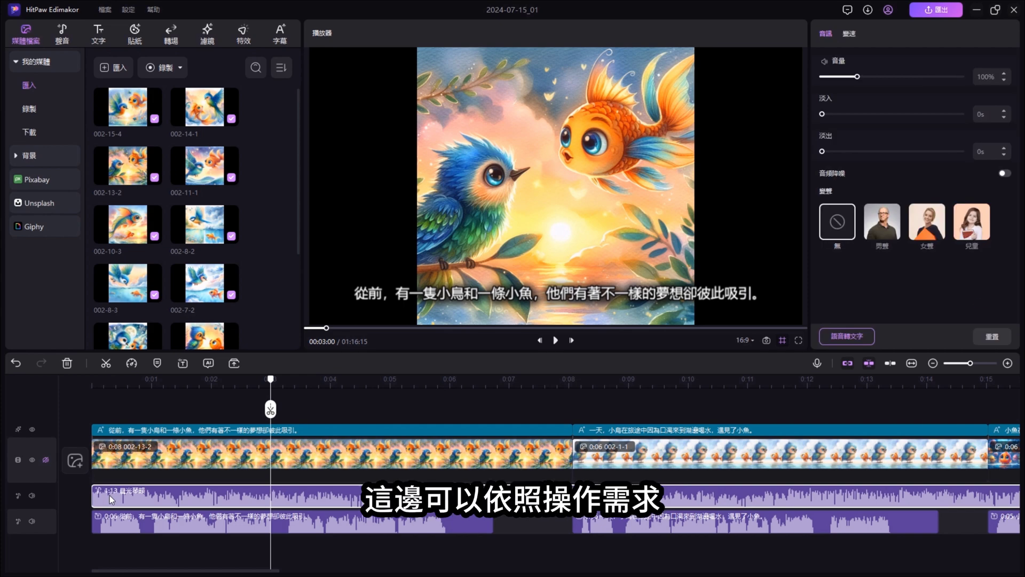
Zoom the timeline out and give the music a 10-second fade-out.
left_click(933, 364)
left_click(933, 363)
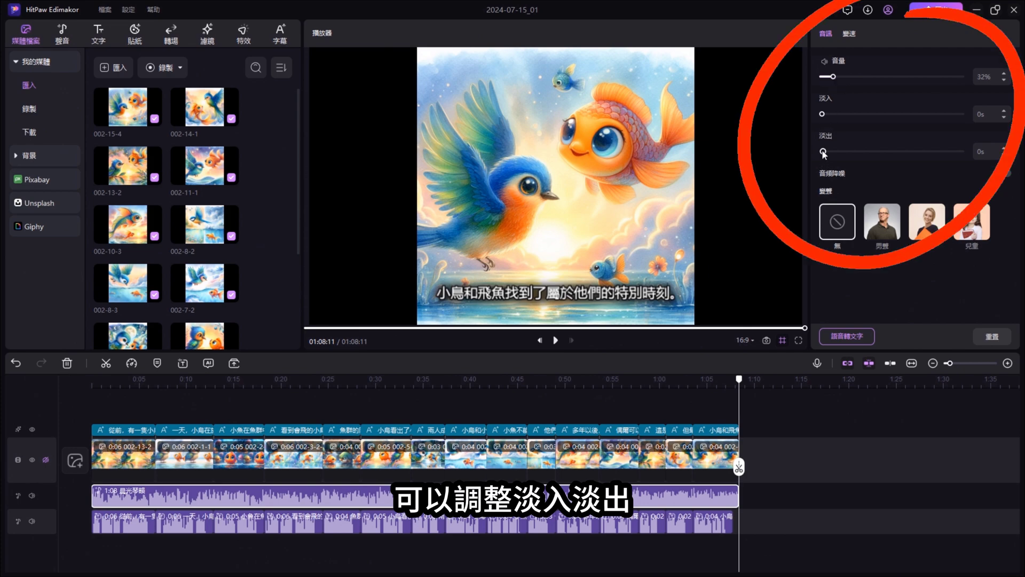
left_click_drag(823, 152, 962, 151)
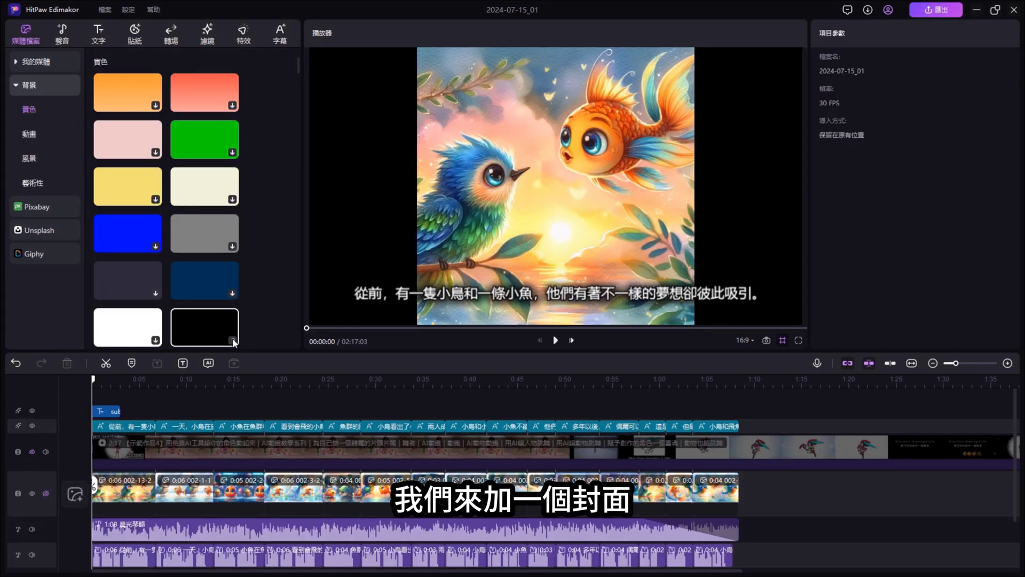
Add a black solid background as the opening cover and tilt the title's shadow to -45°.
left_click(233, 340)
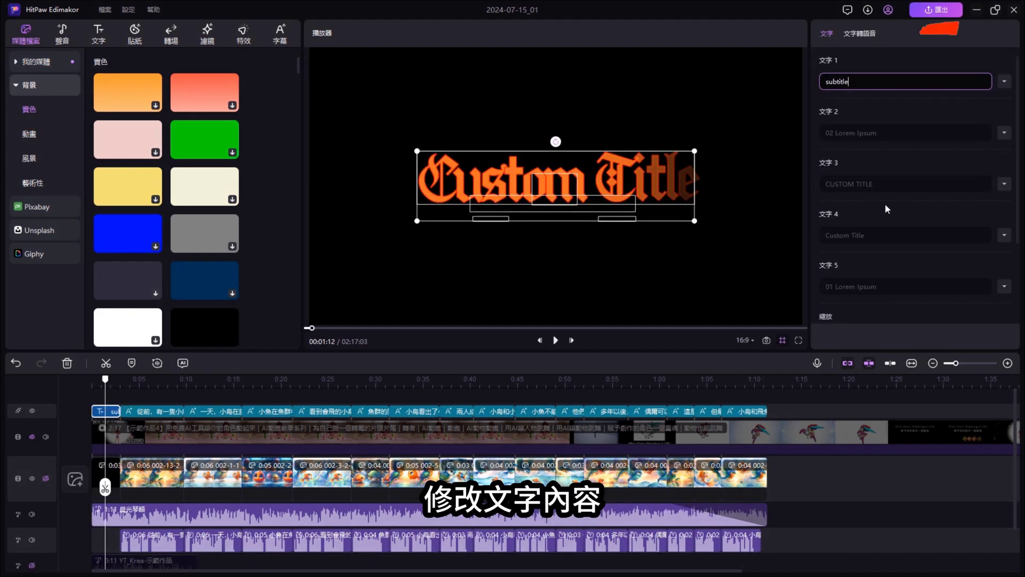
scroll(885, 209, "down", 3)
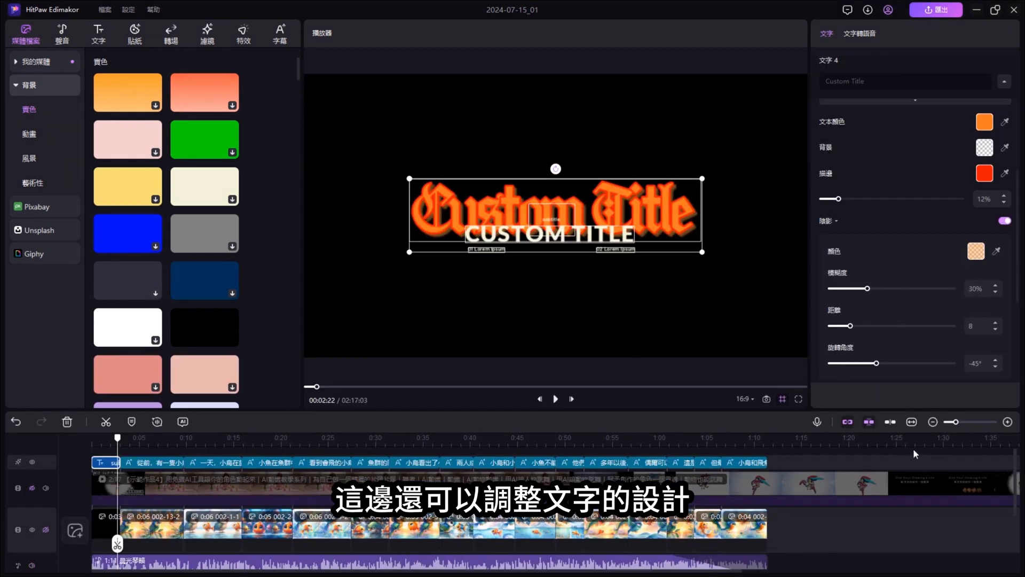
left_click_drag(864, 294, 875, 296)
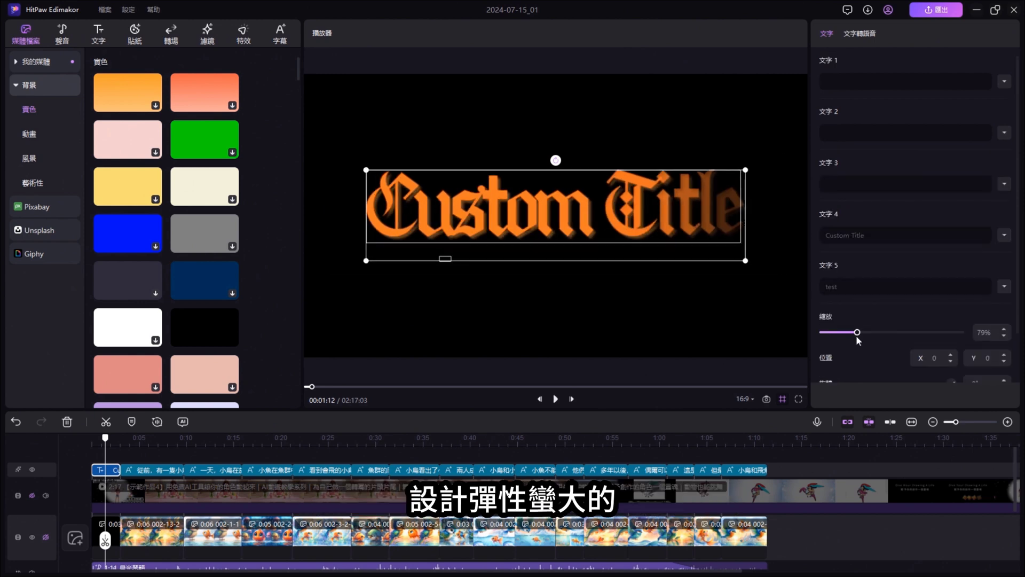
left_click(95, 460)
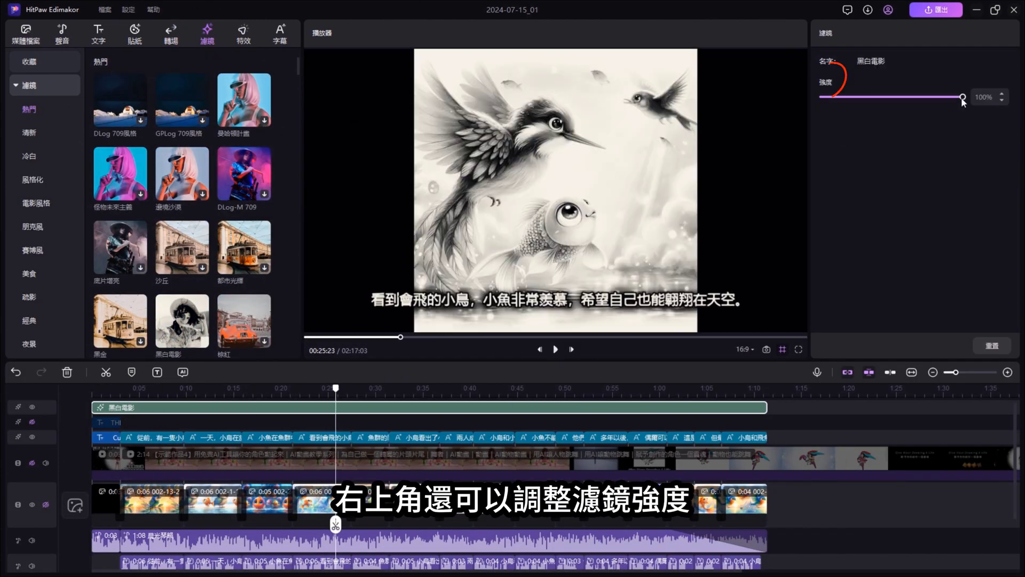
Lower the 黑白電影 filter strength to 78%.
left_click_drag(961, 98, 878, 97)
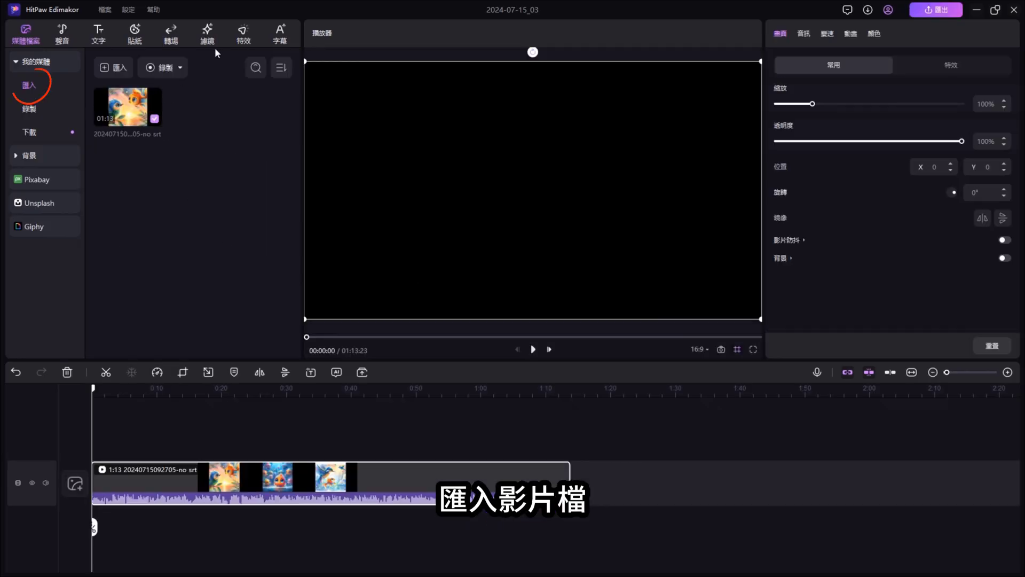
Run Speech to Subtitles with English translation, then box-select all English subtitle clips.
left_click(273, 43)
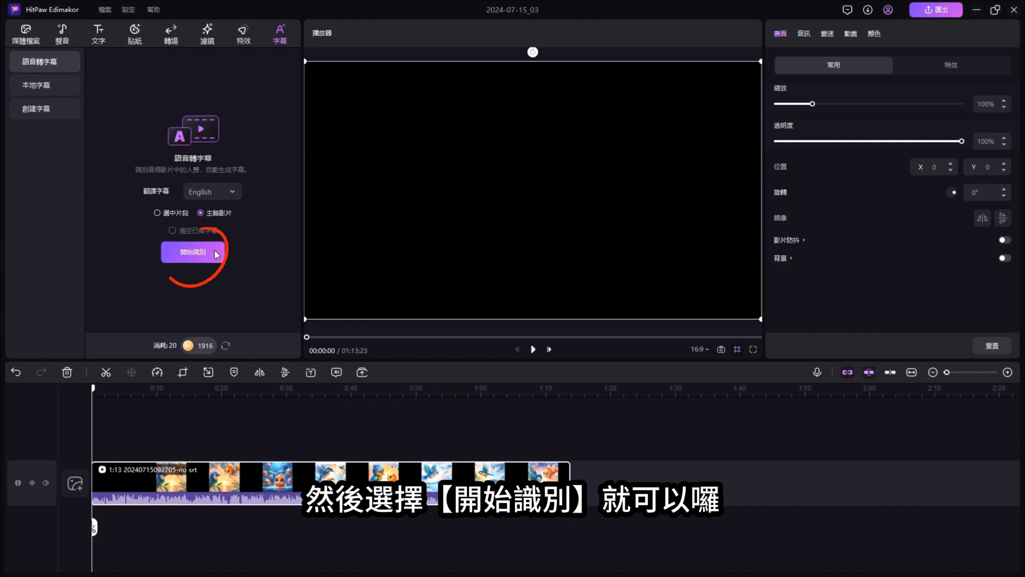
left_click(216, 255)
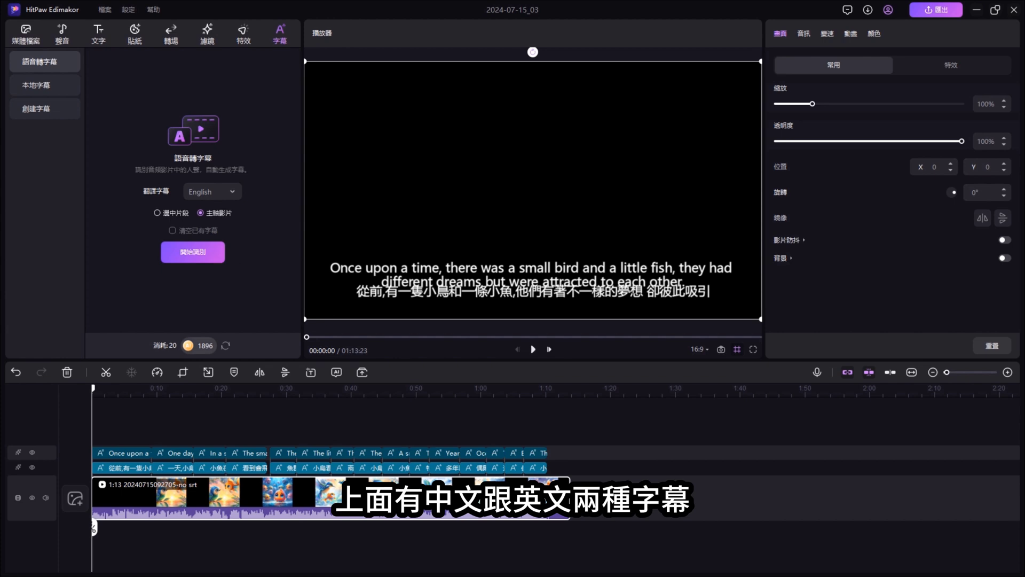
left_click(86, 453)
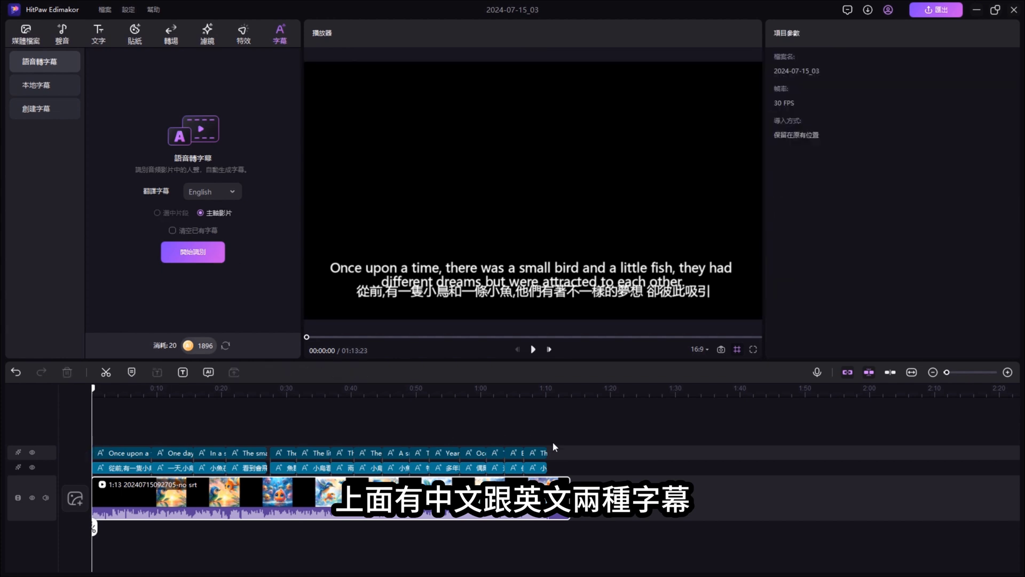
left_click_drag(558, 451, 88, 451)
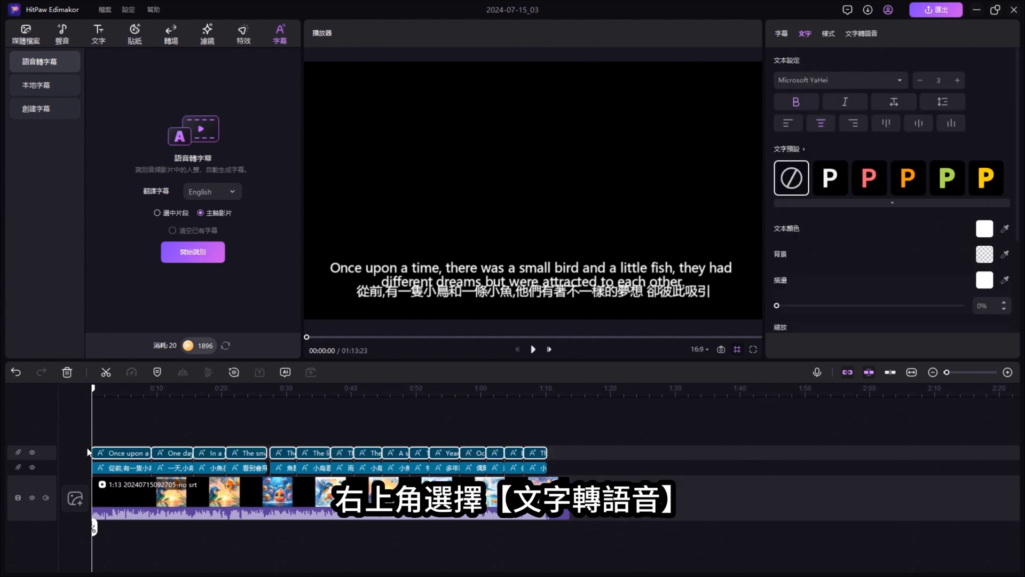
Turn the English subtitles into narration, shorten a voice clip to fit its scene, and play the video.
left_click(861, 33)
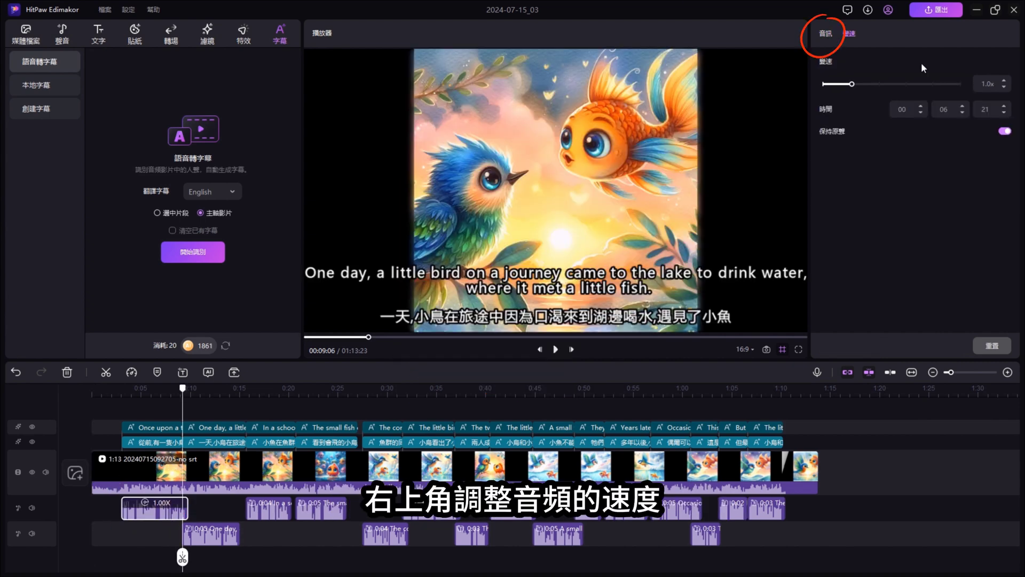
left_click(1004, 113)
left_click(1004, 112)
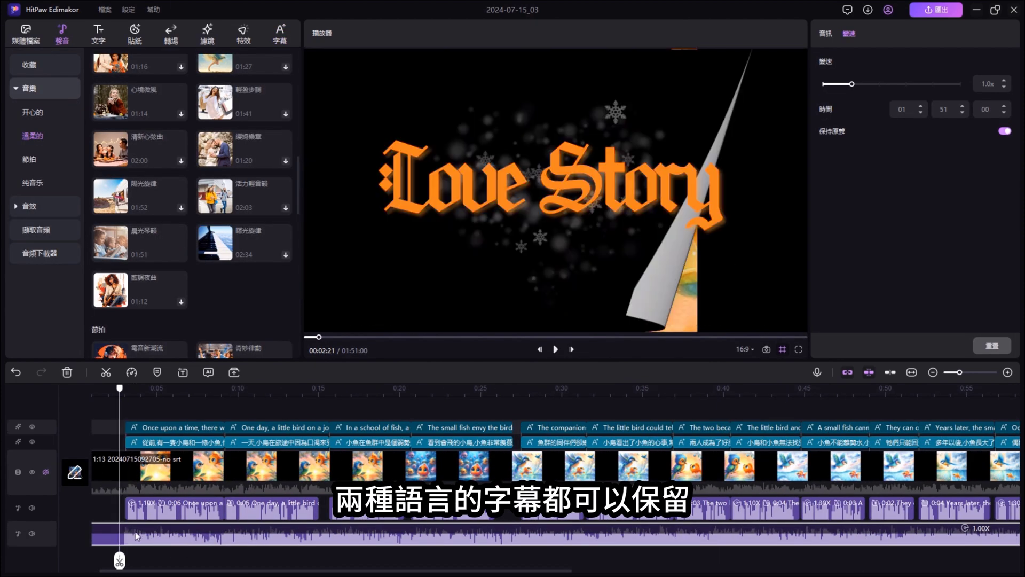
left_click_drag(135, 558, 534, 556)
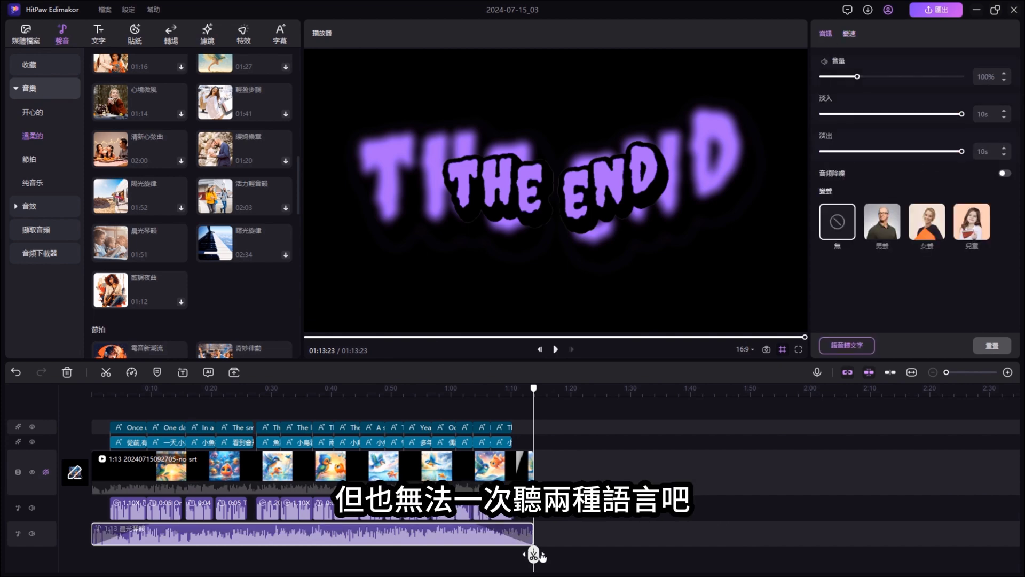
left_click(555, 350)
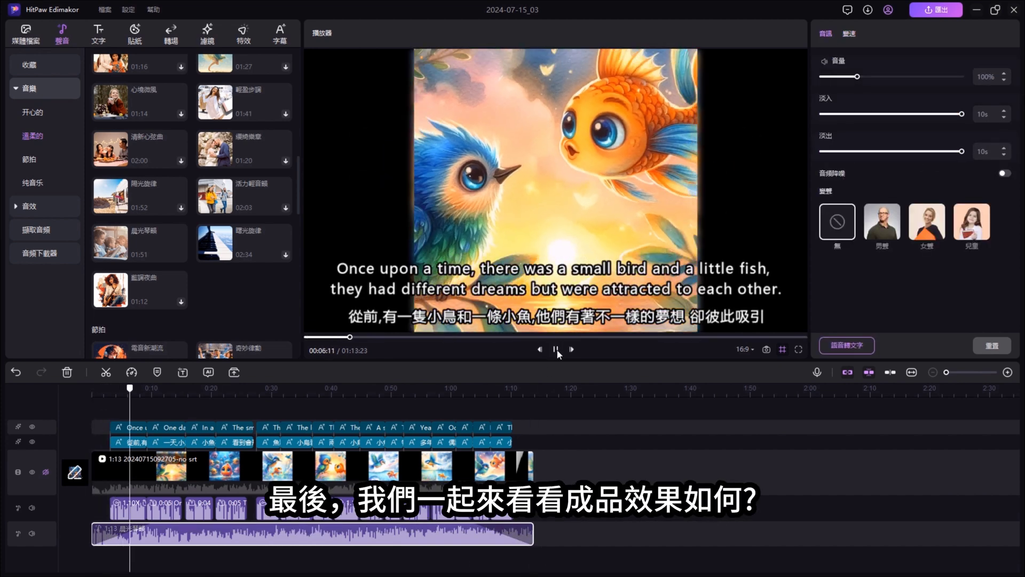
key("space")
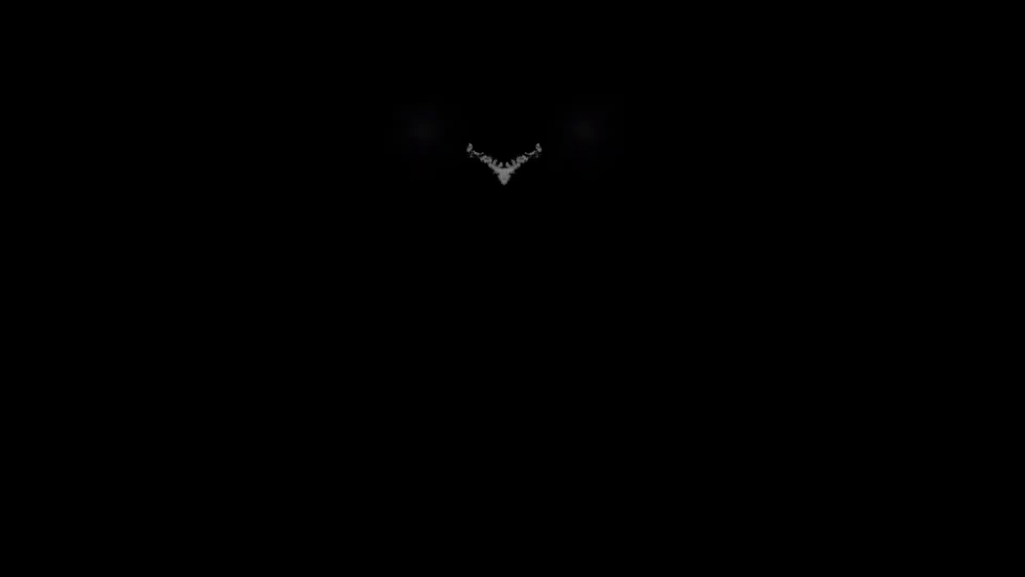